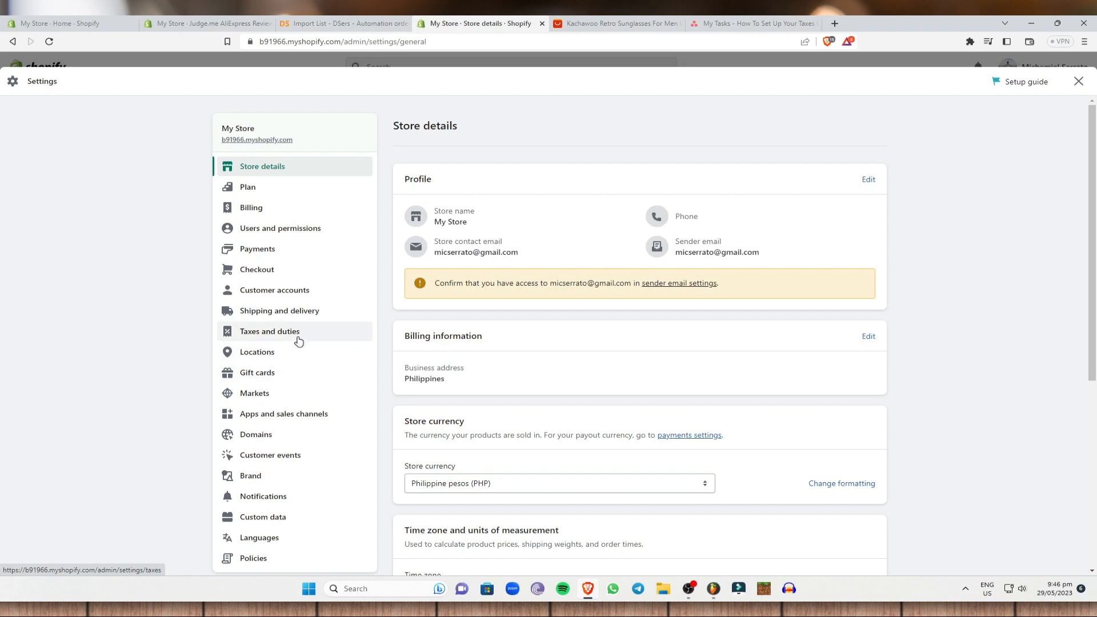
# - Open the store's taxes and duties settings and review the notice about product variants not charging taxes
pyautogui.click(298, 337)
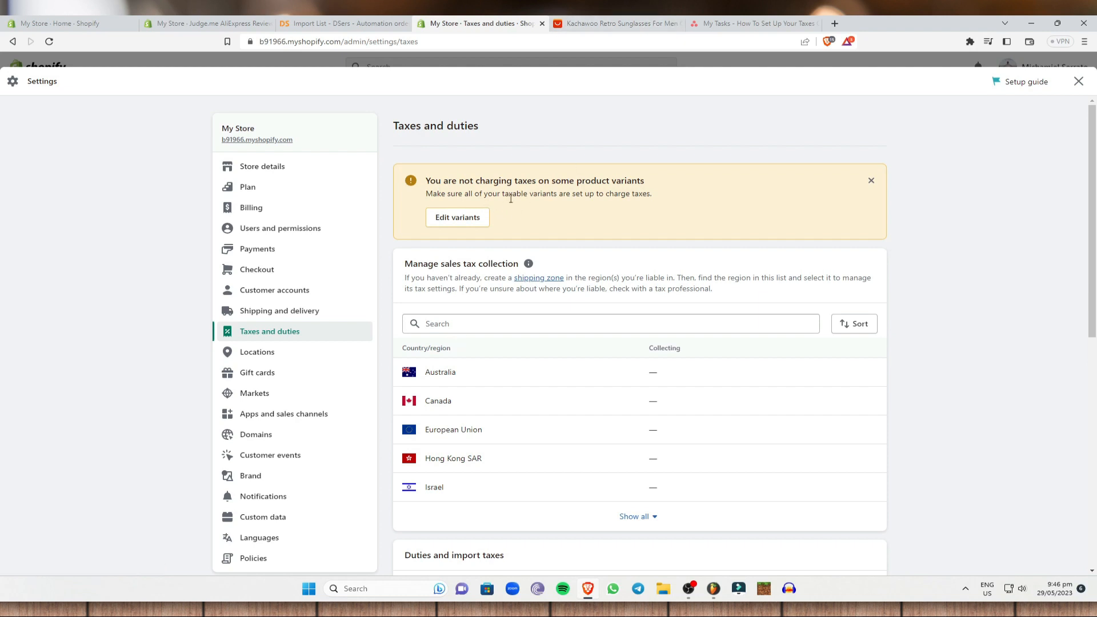
pyautogui.moveTo(423, 182); pyautogui.dragTo(663, 195)
pyautogui.click(737, 199)
pyautogui.scroll(-2, 521, 246)
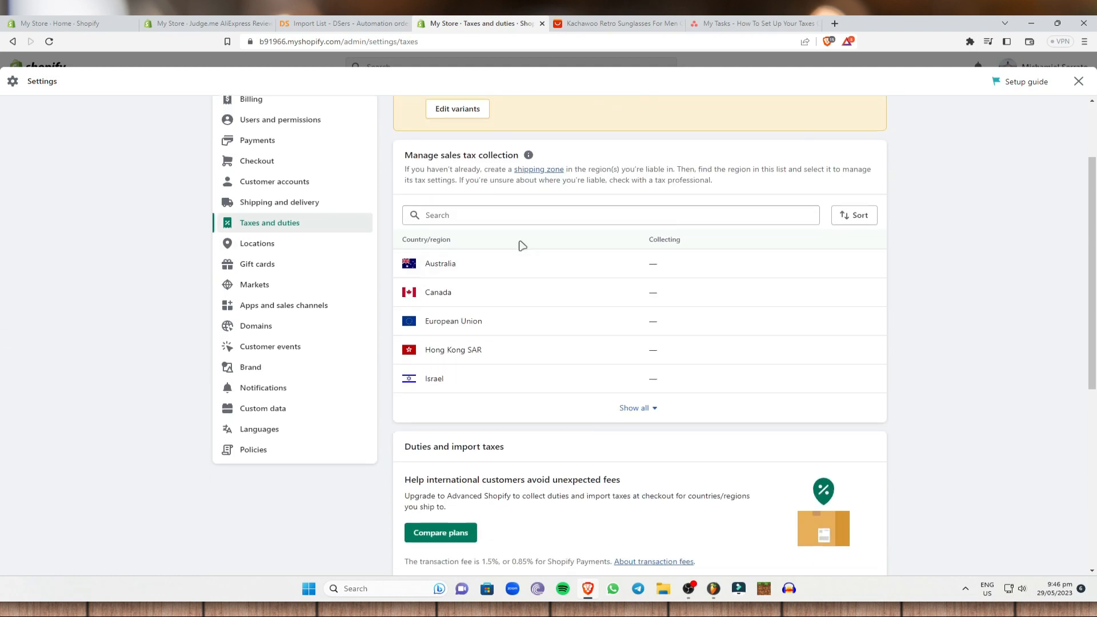
# - Show all countries and regions in the sales tax collection list and open the United States tax settings
pyautogui.moveTo(529, 160)
pyautogui.click(650, 409)
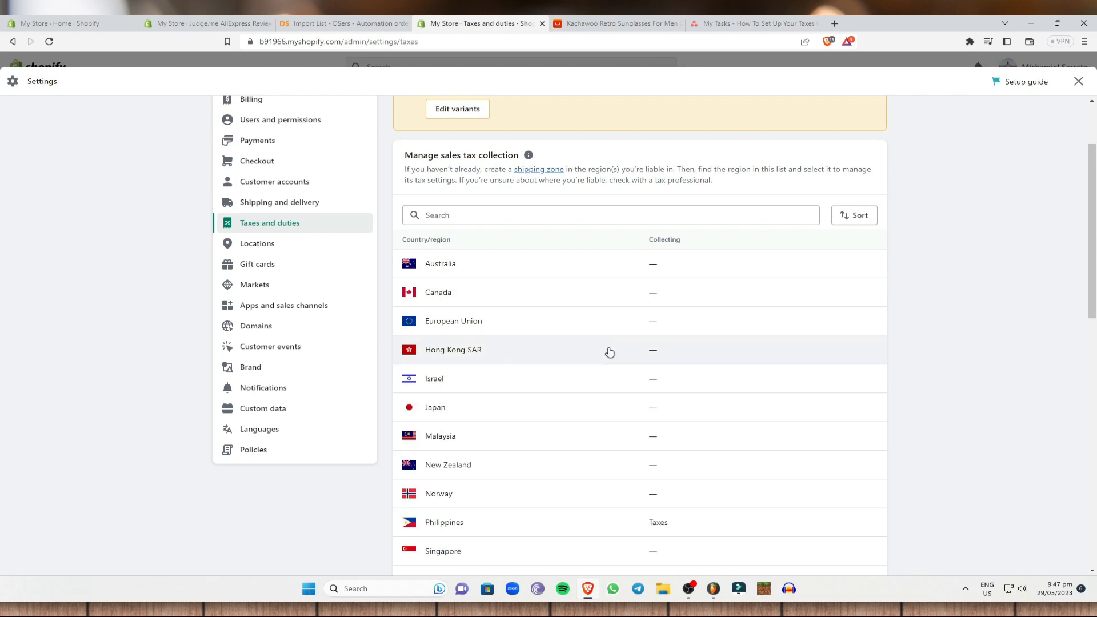
pyautogui.scroll(-4, 606, 343)
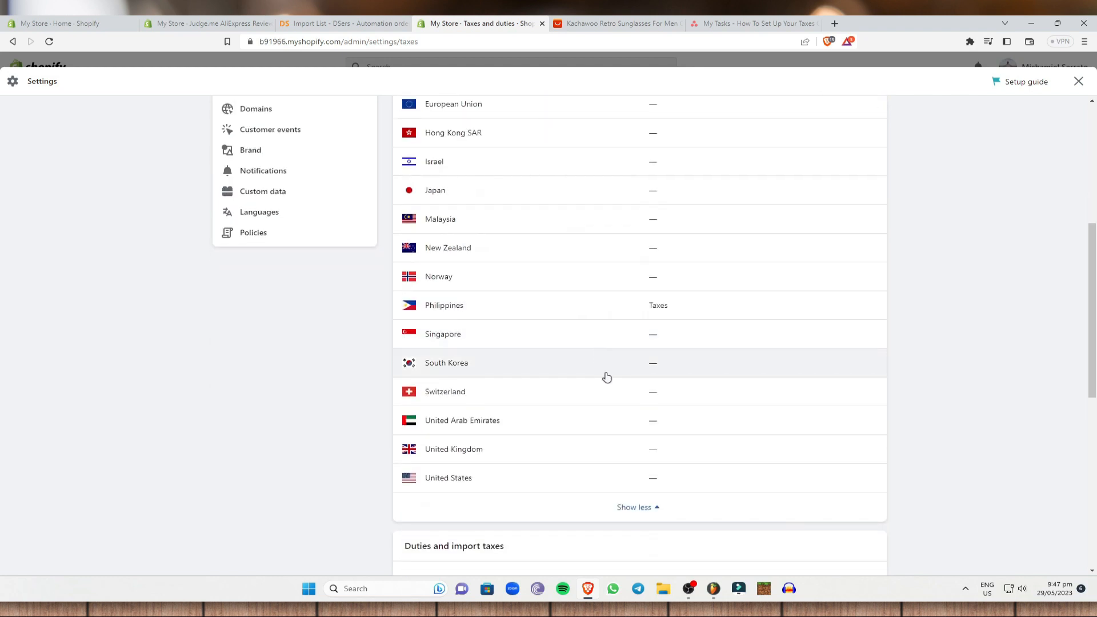
pyautogui.click(509, 486)
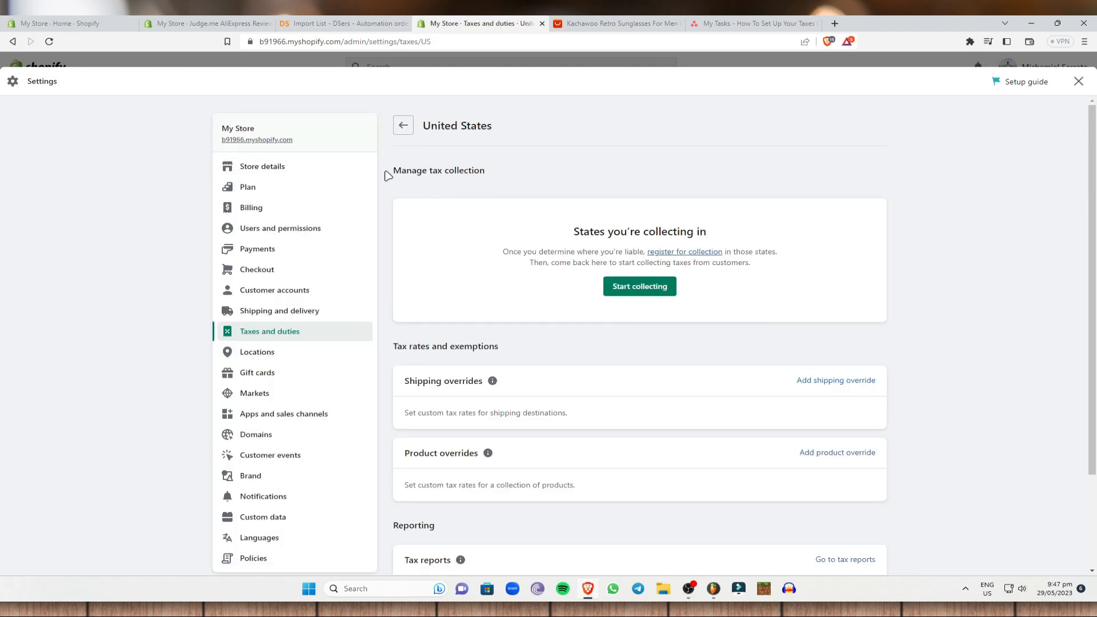
# - Start collecting sales tax for the United States and set the state to California
pyautogui.moveTo(392, 173); pyautogui.dragTo(537, 176)
pyautogui.click(688, 277)
pyautogui.click(643, 287)
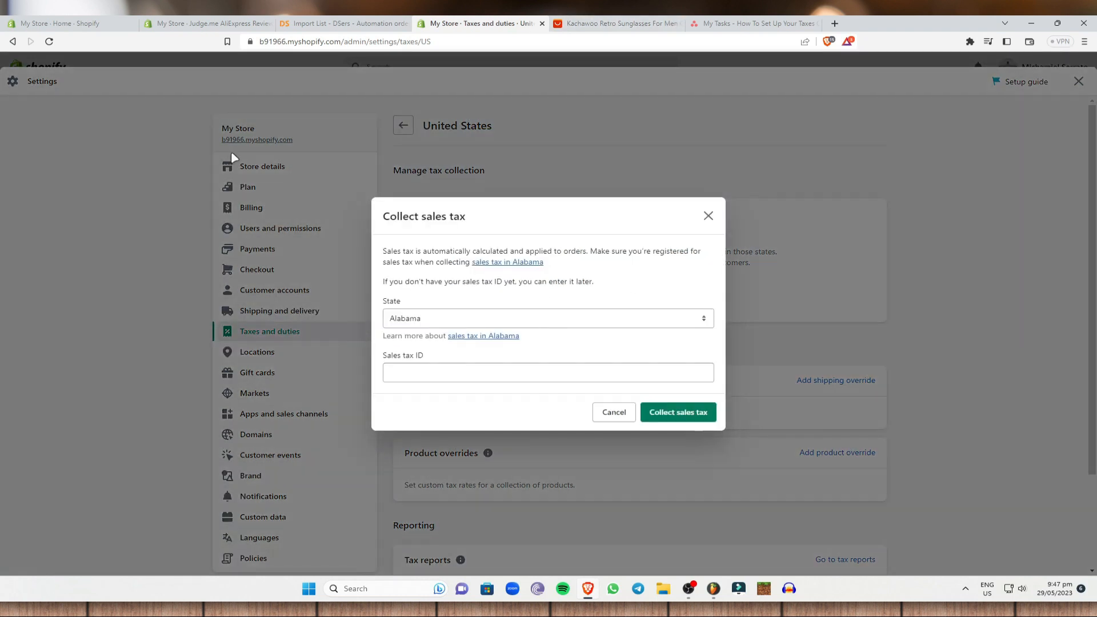
pyautogui.click(700, 319)
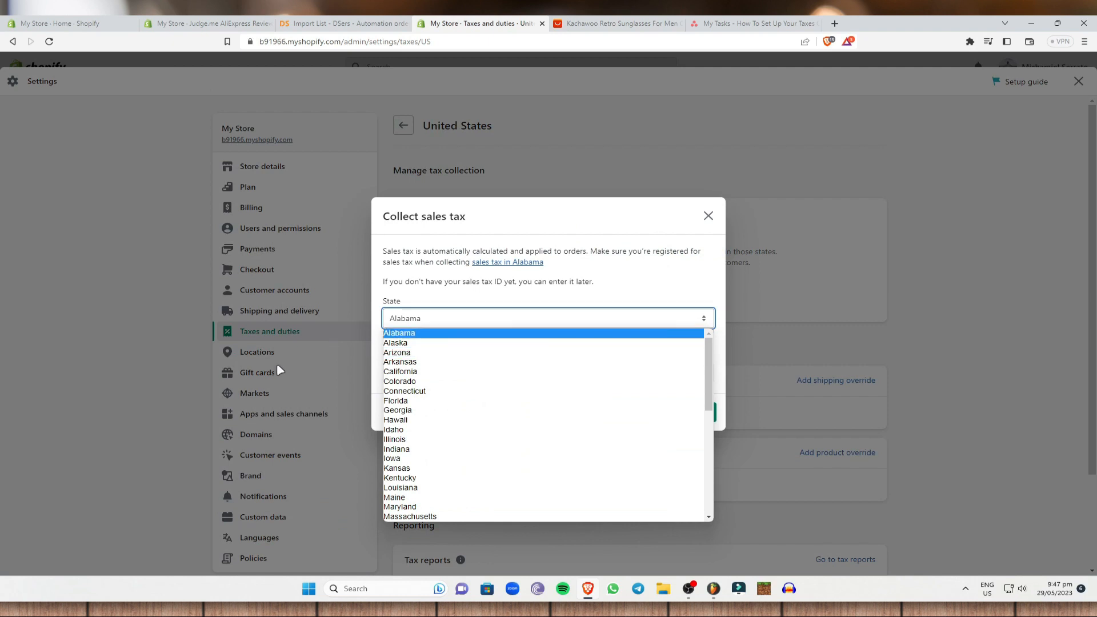
pyautogui.click(418, 373)
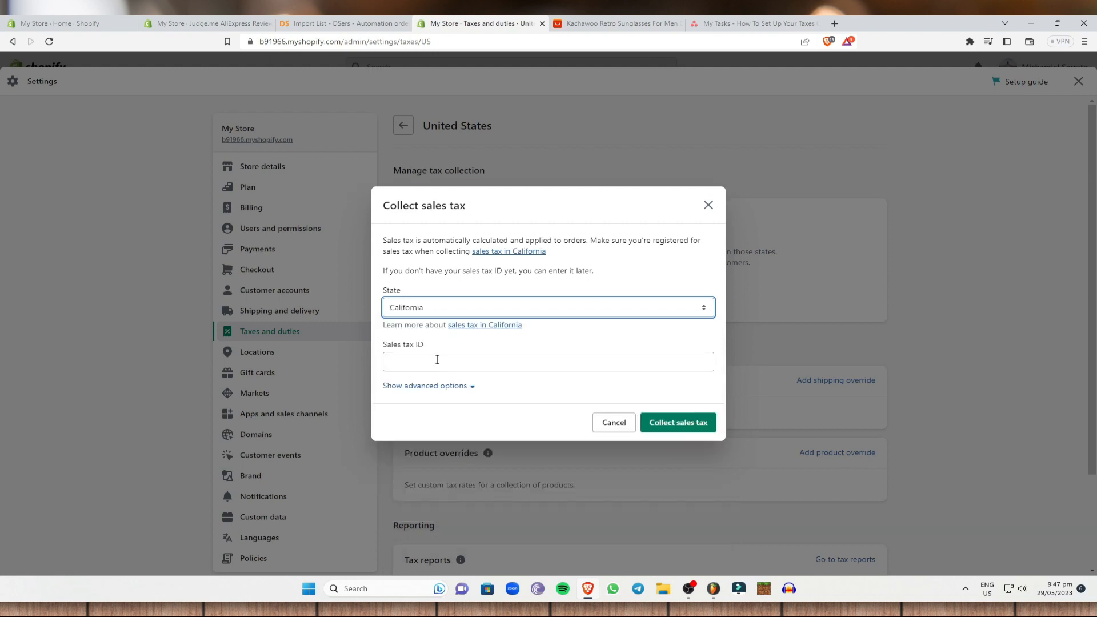
pyautogui.click(496, 313)
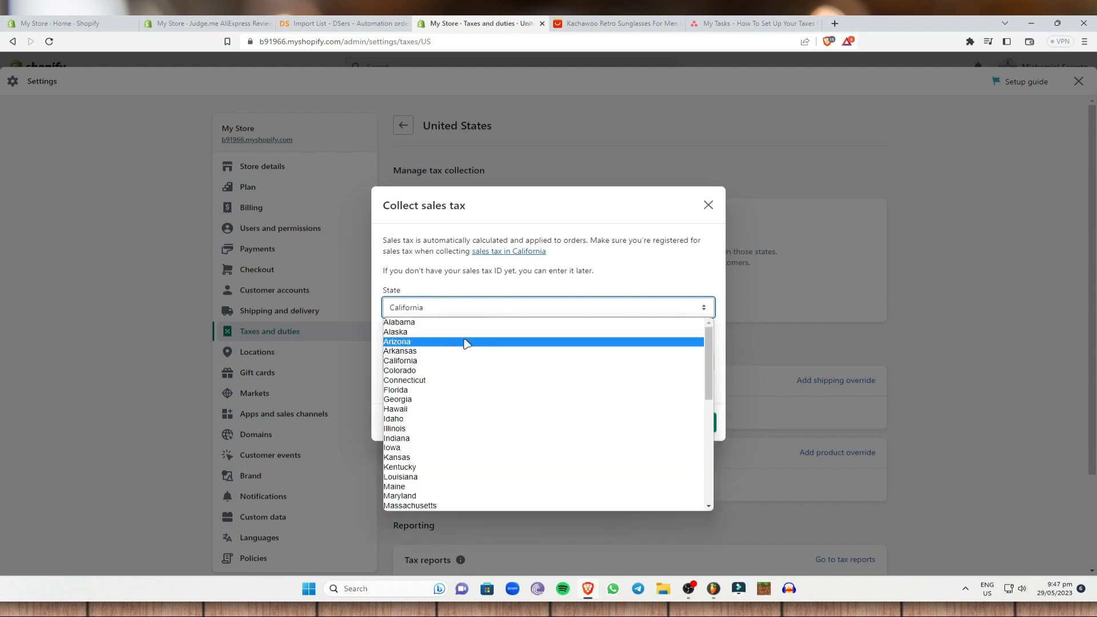
pyautogui.click(447, 366)
# - Search the web in a new browser tab for "sales tax ID in california"
pyautogui.hotkey('ctrl', 't')
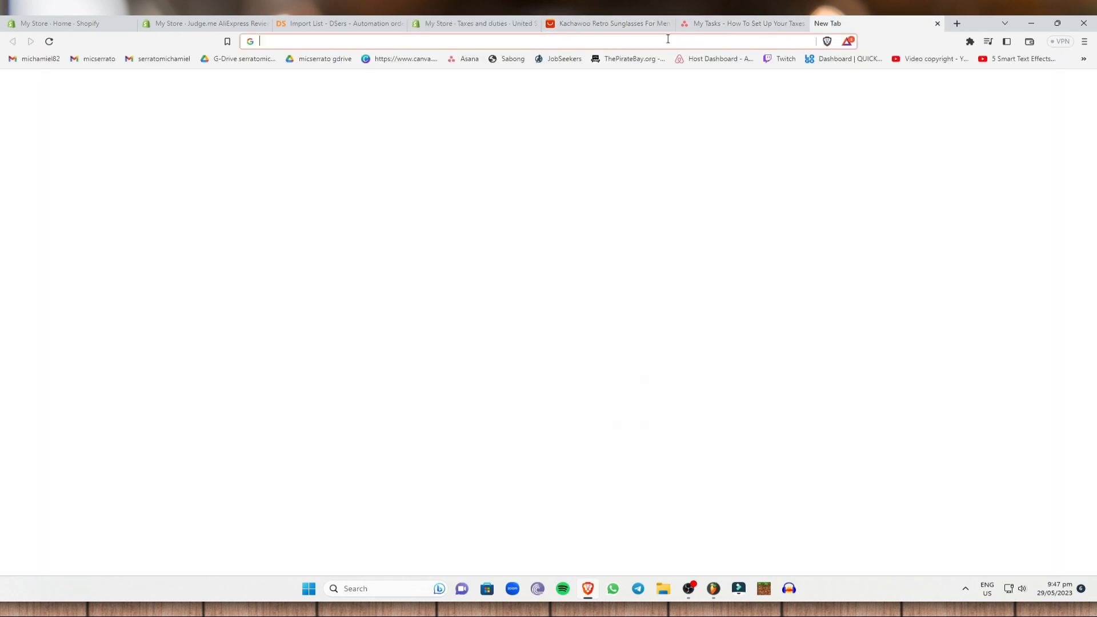
pyautogui.click(483, 23)
pyautogui.click(846, 23)
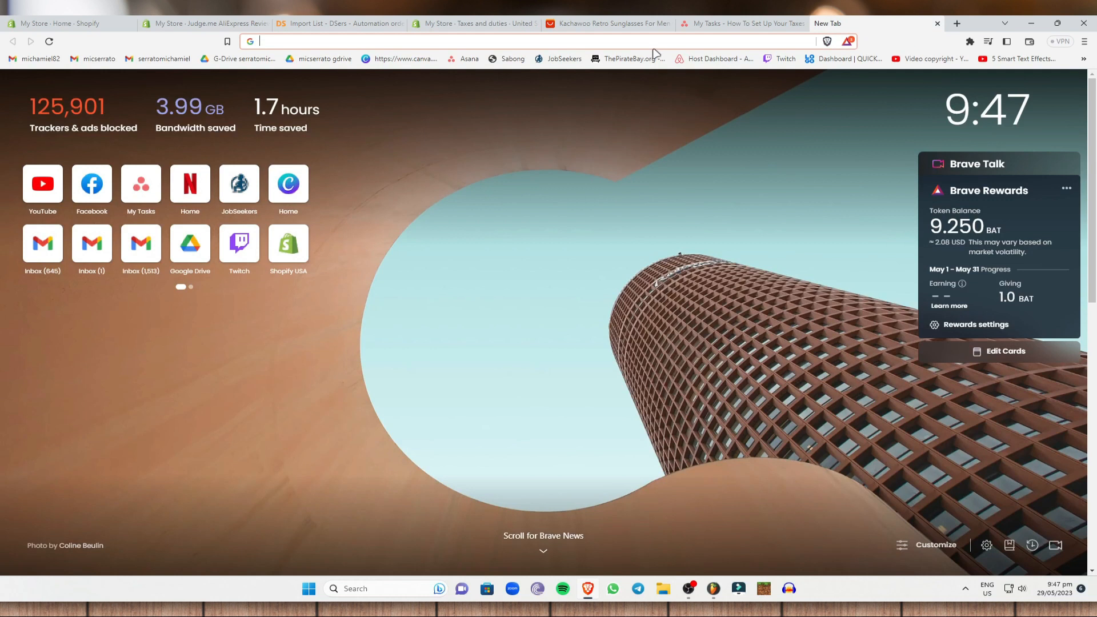
pyautogui.click(654, 42)
pyautogui.write('sale')
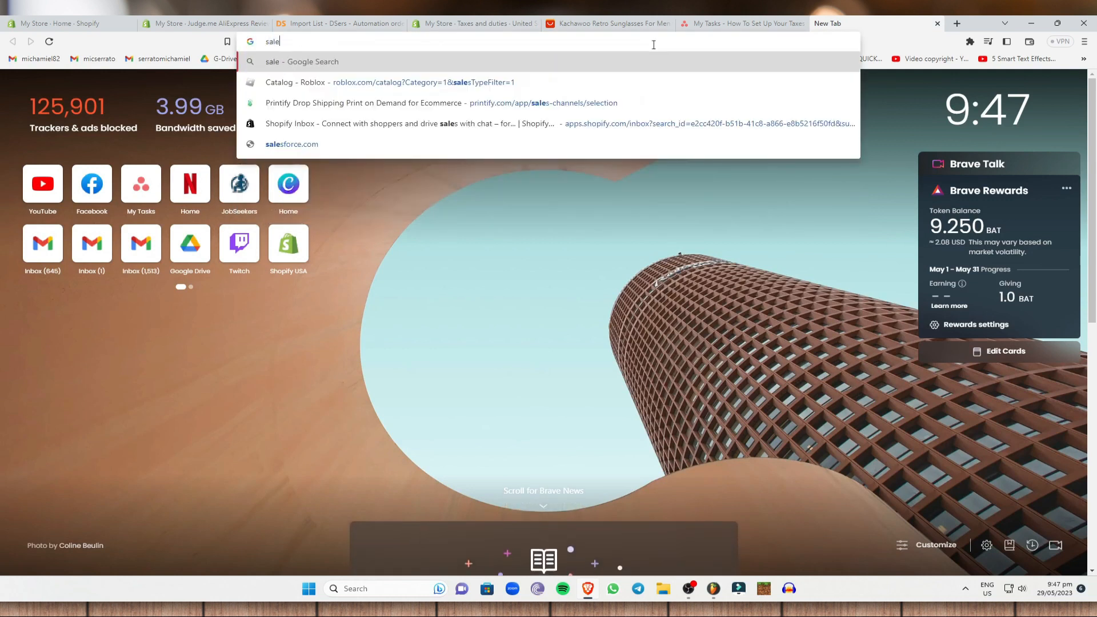
pyautogui.write('s tax ID in ')
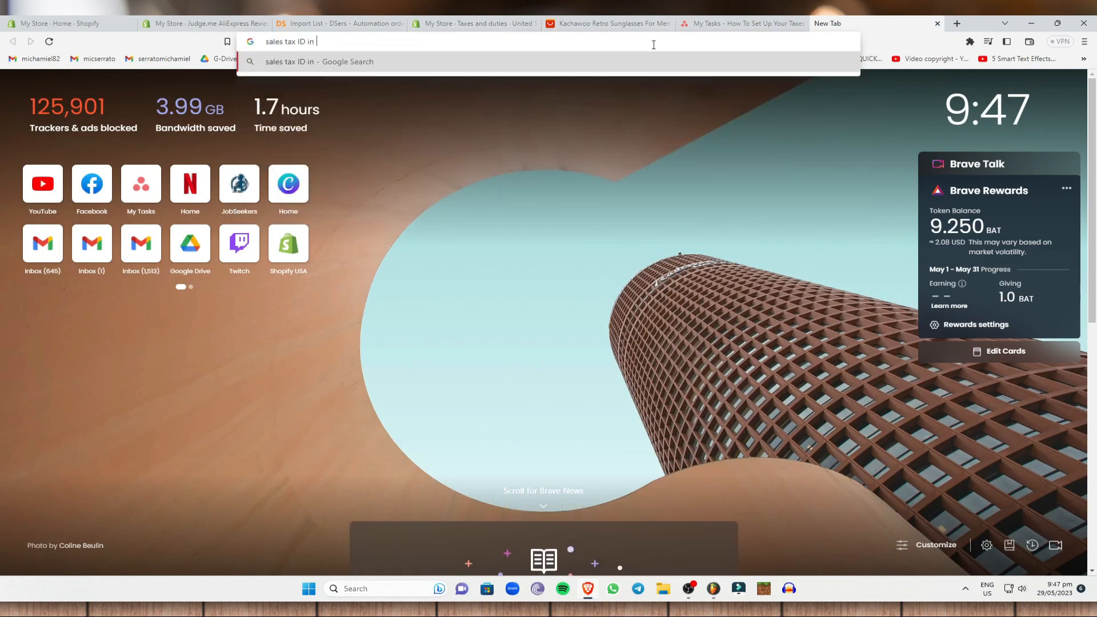
pyautogui.write('california')
pyautogui.press('Return')
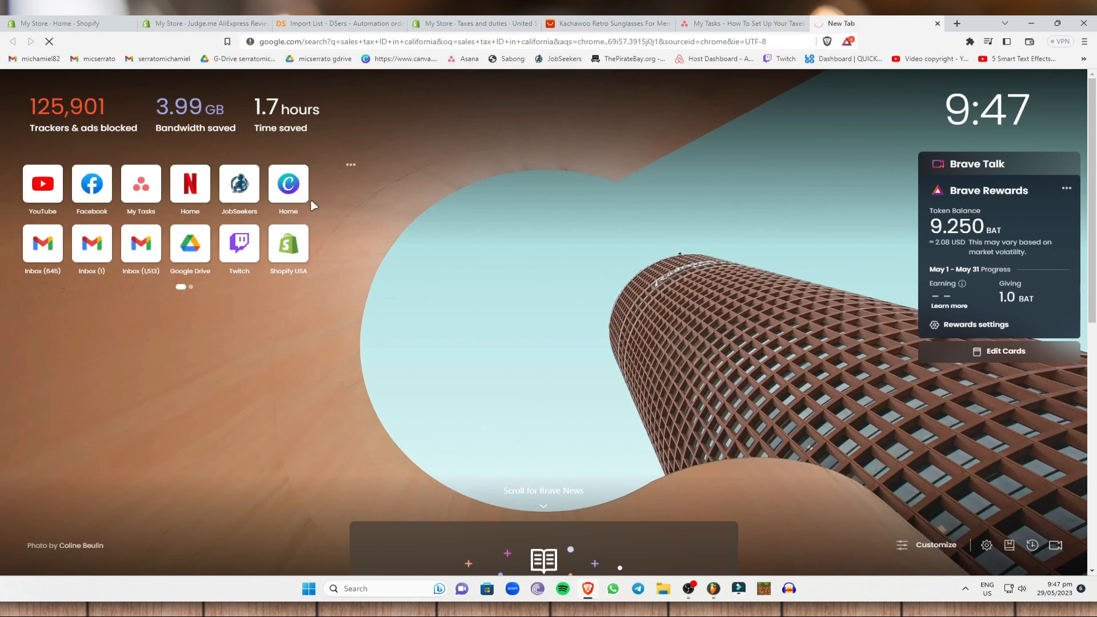
# - Read the related answers on whether California has a state tax ID number and how many numbers it has
pyautogui.scroll(-1, 331, 355)
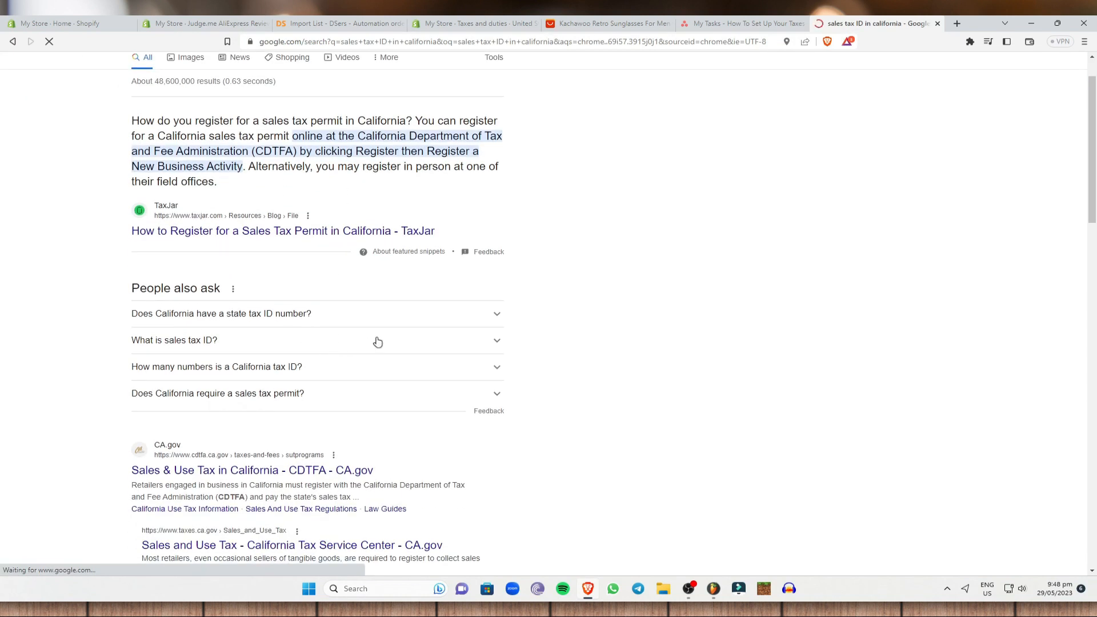
pyautogui.click(349, 315)
pyautogui.scroll(-1, 351, 371)
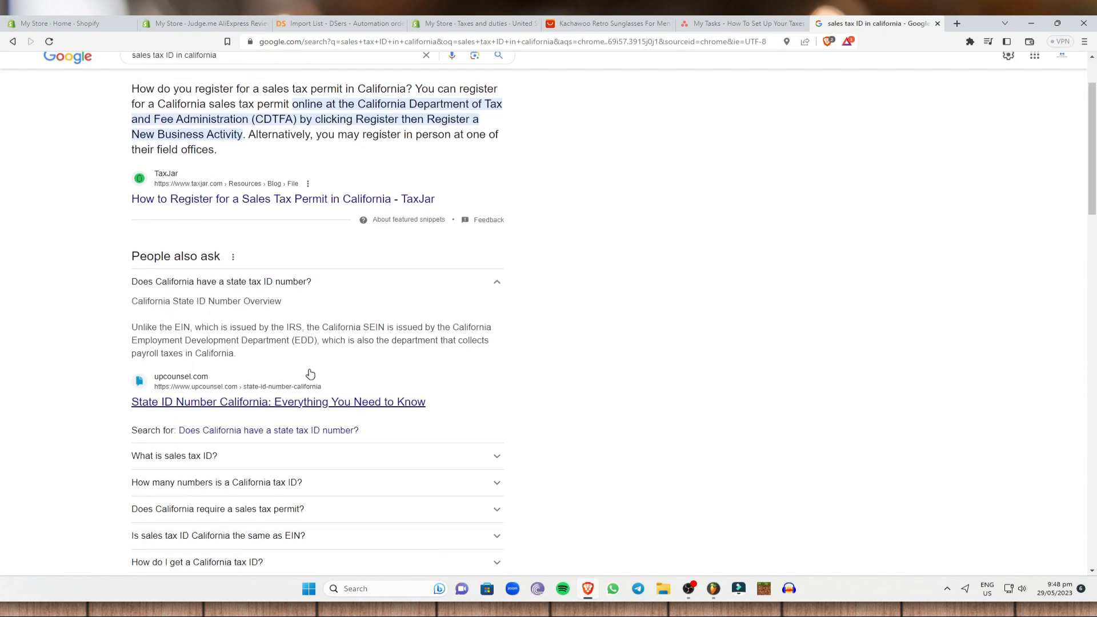
pyautogui.scroll(-1, 311, 396)
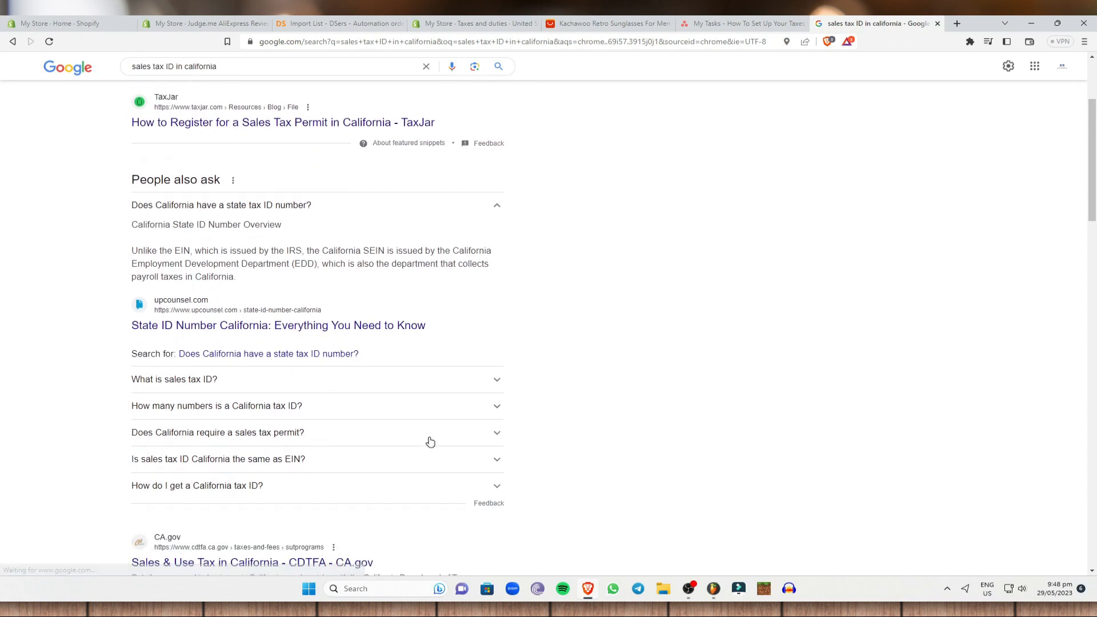
pyautogui.scroll(-1, 374, 422)
pyautogui.scroll(-2, 343, 359)
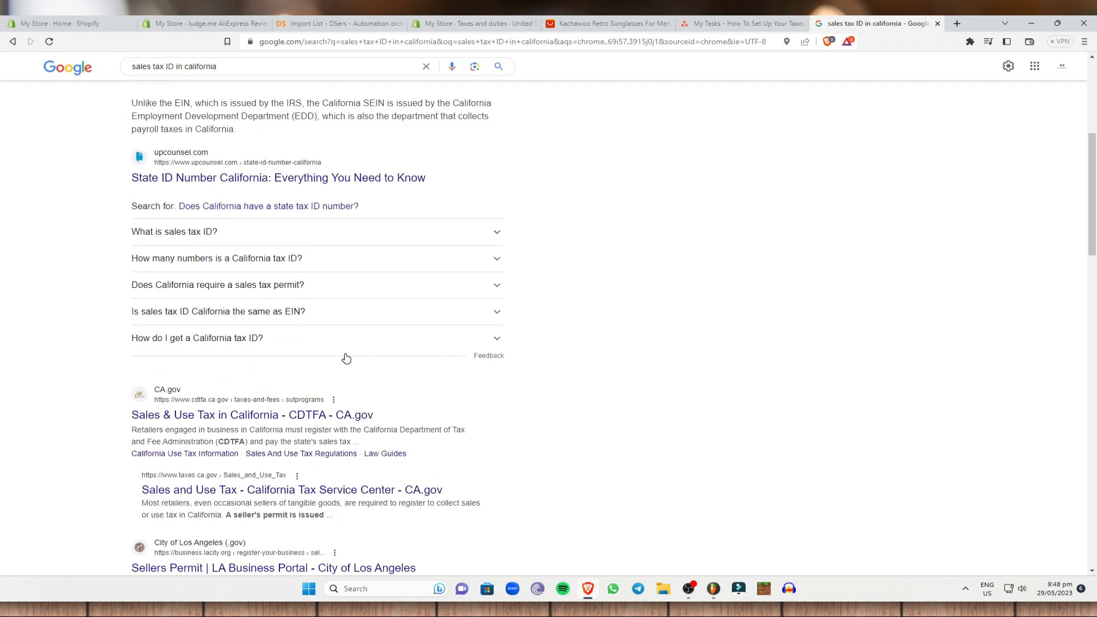
pyautogui.click(324, 242)
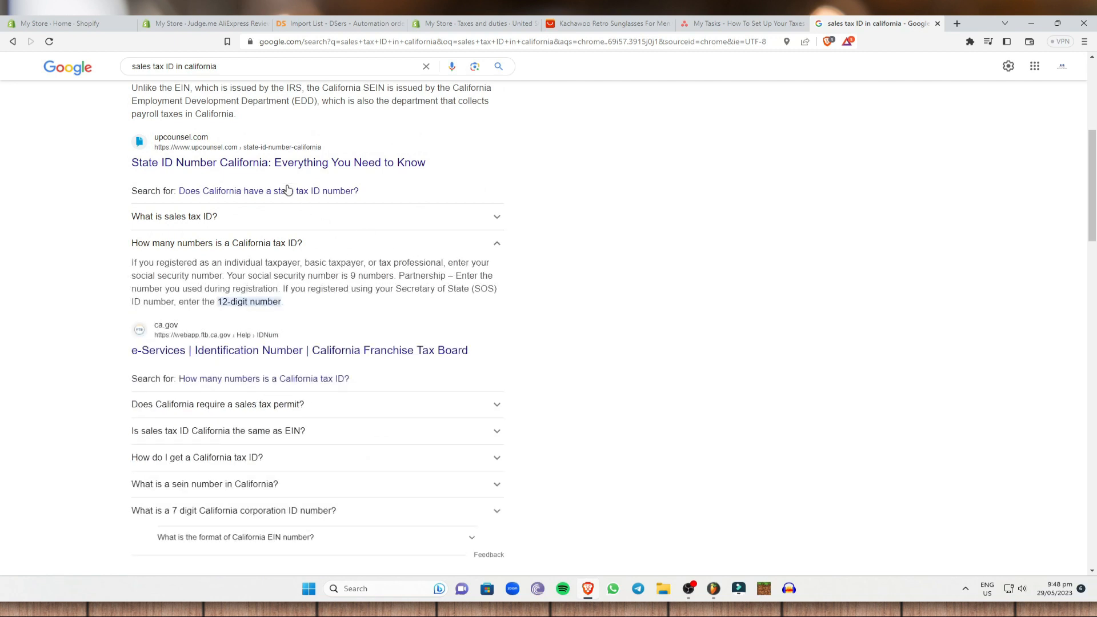
# - Search the web for "what is the sales tax id in california"
pyautogui.scroll(5, 162, 84)
pyautogui.scroll(1, 162, 84)
pyautogui.tripleClick(237, 78)
pyautogui.write('what i')
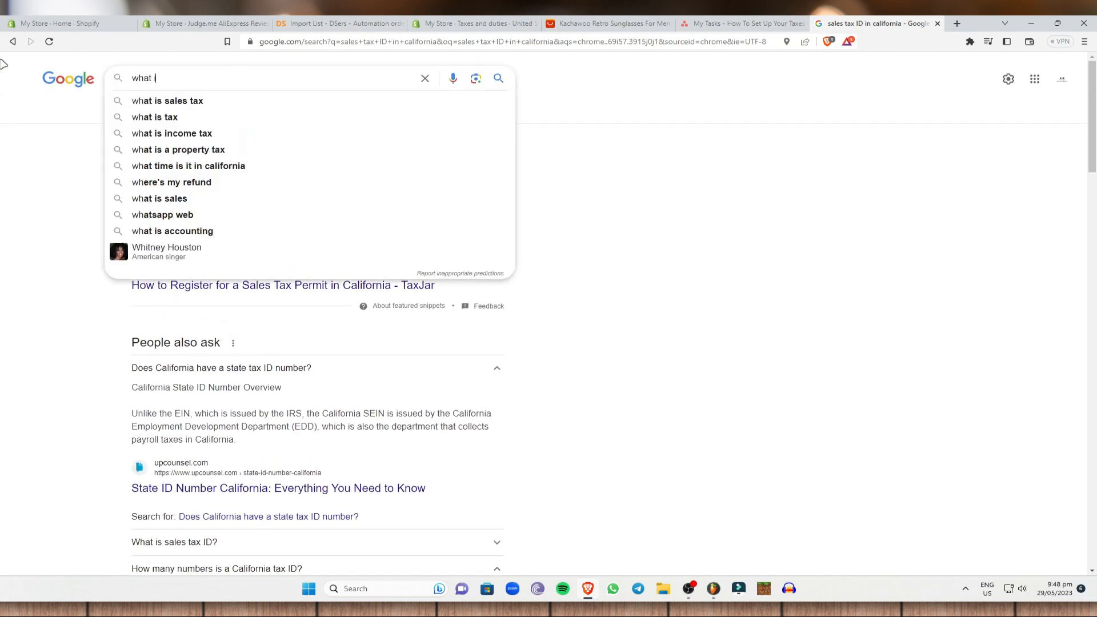
pyautogui.write('s the sales ta')
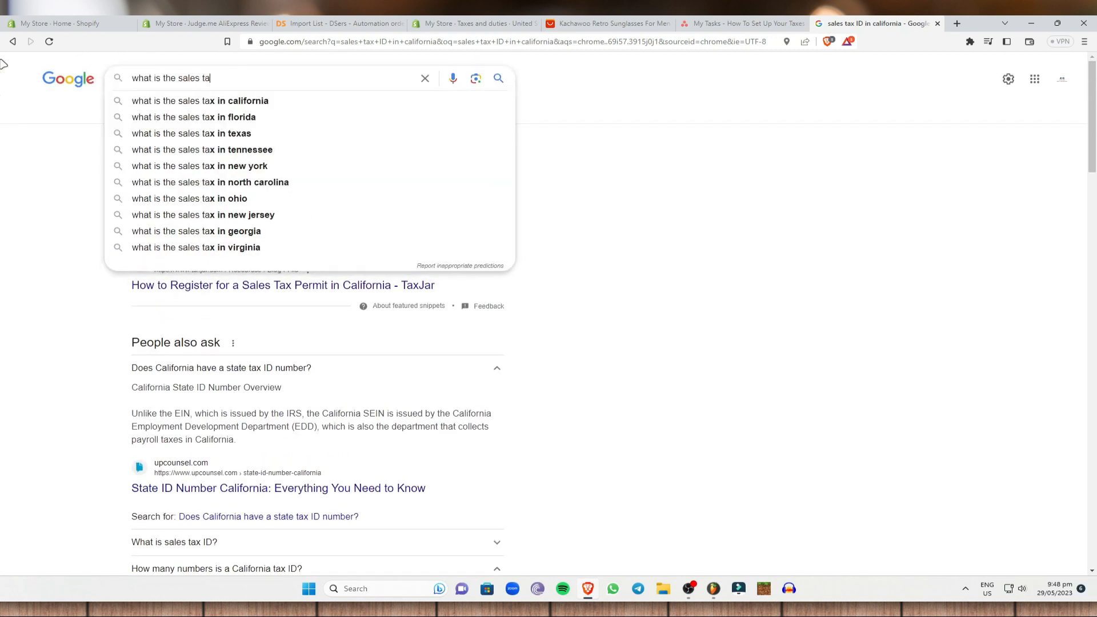
pyautogui.write('x id in cal')
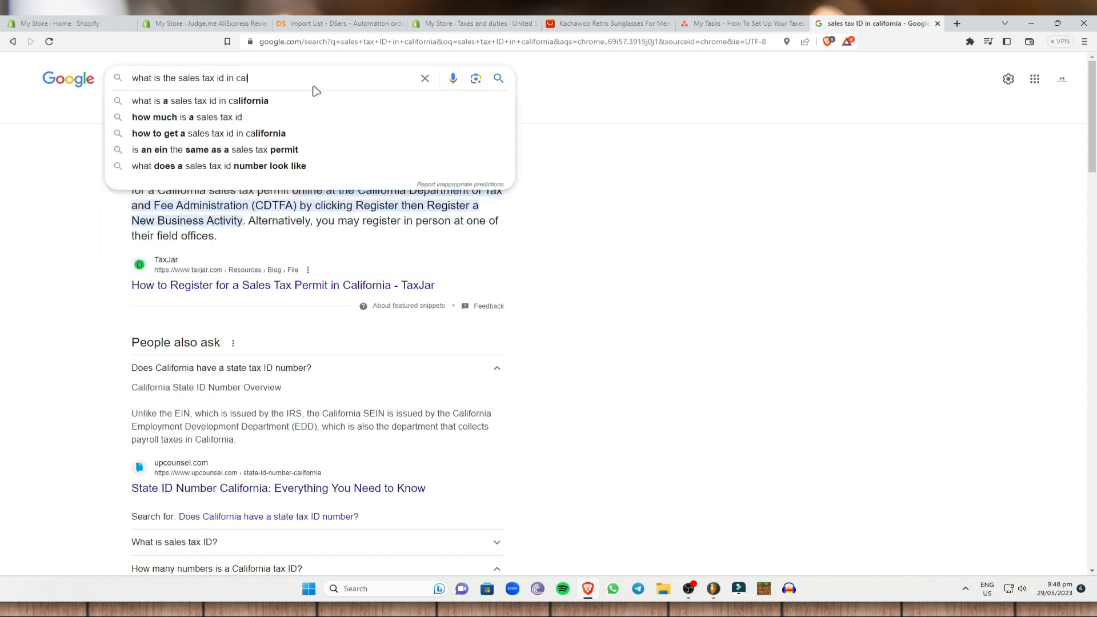
pyautogui.write('ifornia')
pyautogui.press('Return')
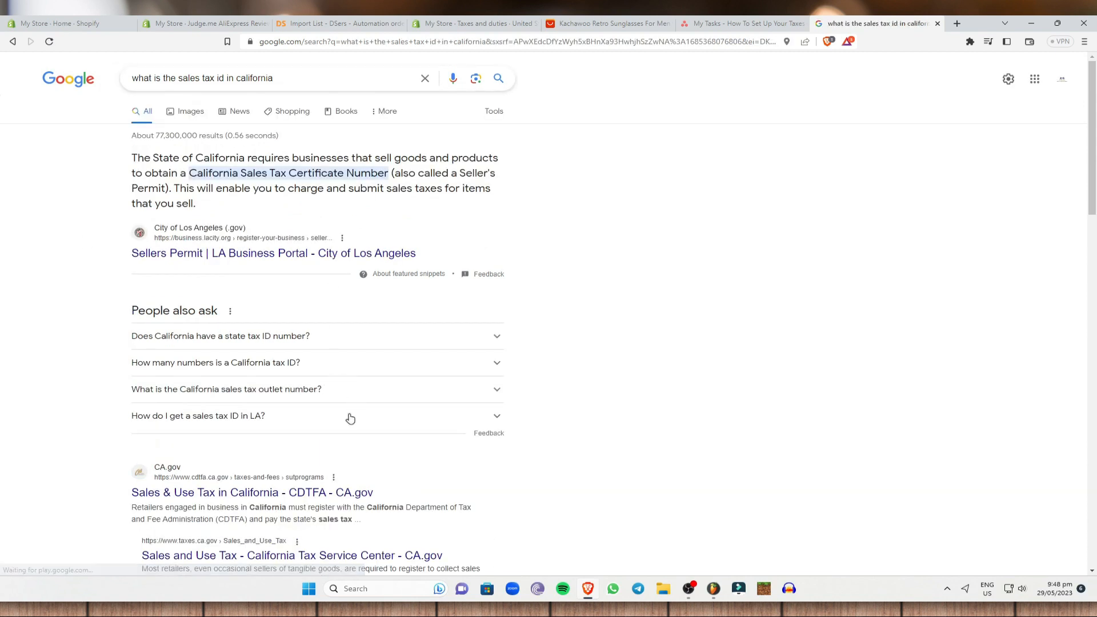
# - Browse the results and preview The Fitness CPA's California sales tax license image, then return to the web results
pyautogui.scroll(-20, 350, 419)
pyautogui.scroll(20, 347, 423)
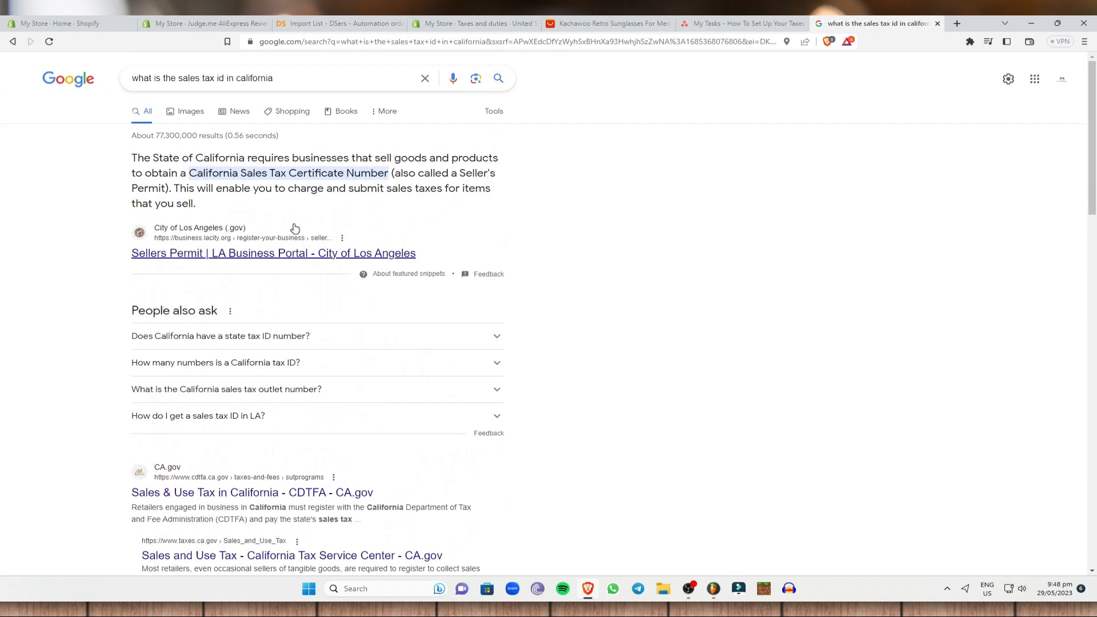
pyautogui.click(168, 113)
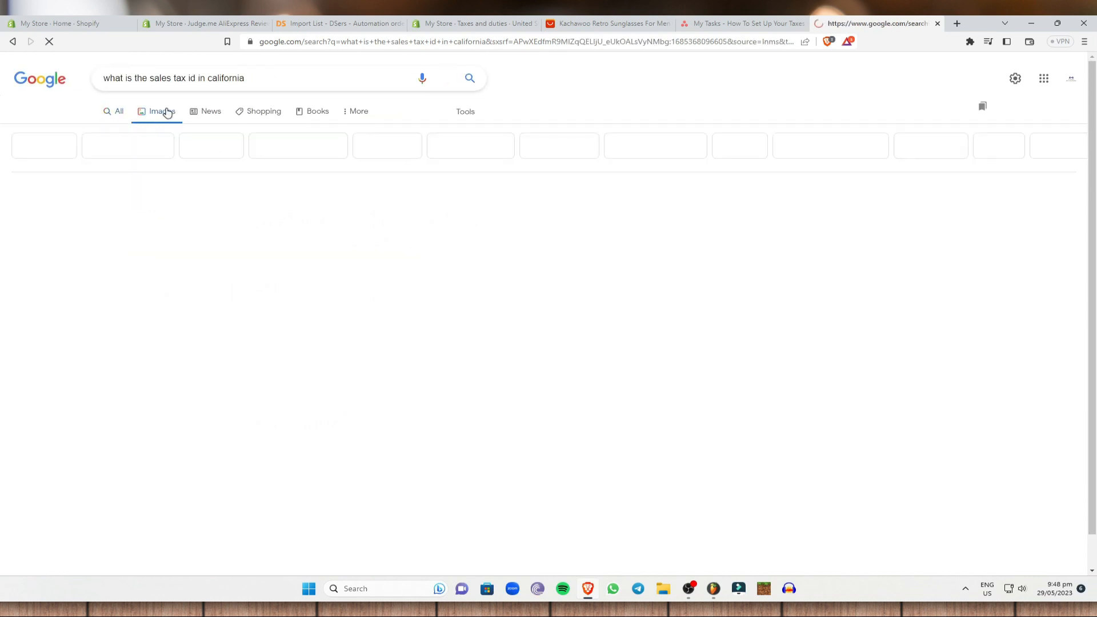
pyautogui.click(410, 193)
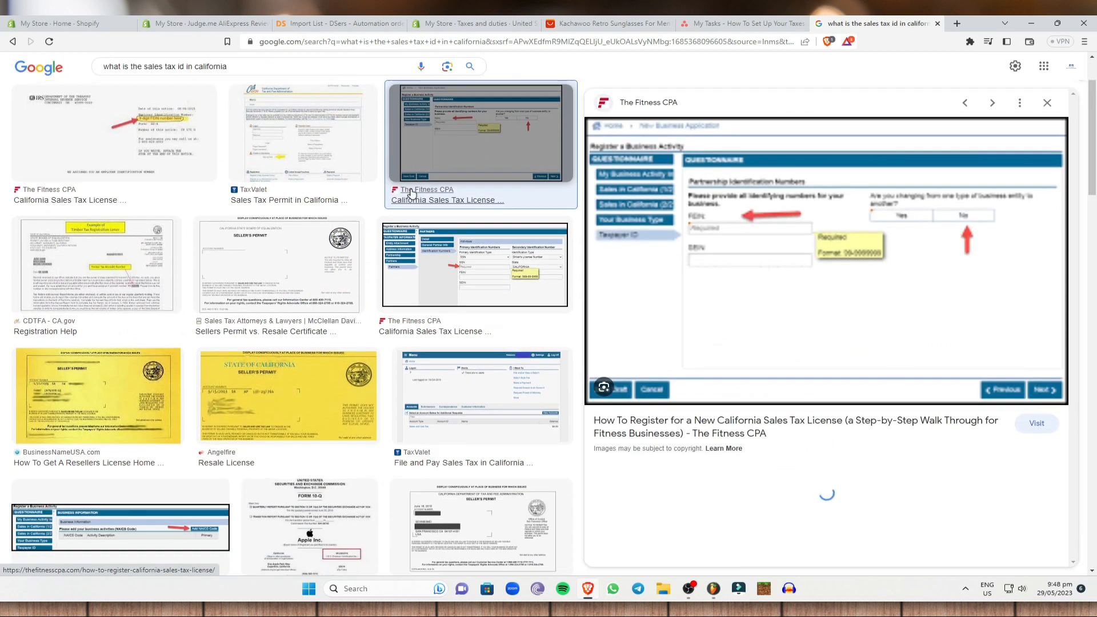
pyautogui.click(10, 45)
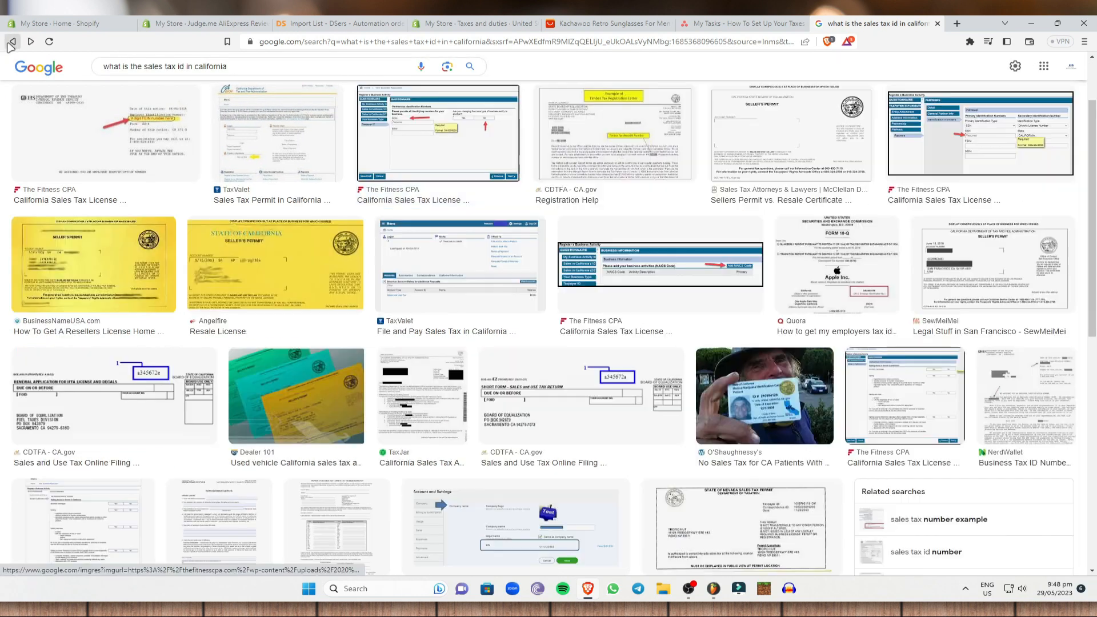
pyautogui.click(11, 44)
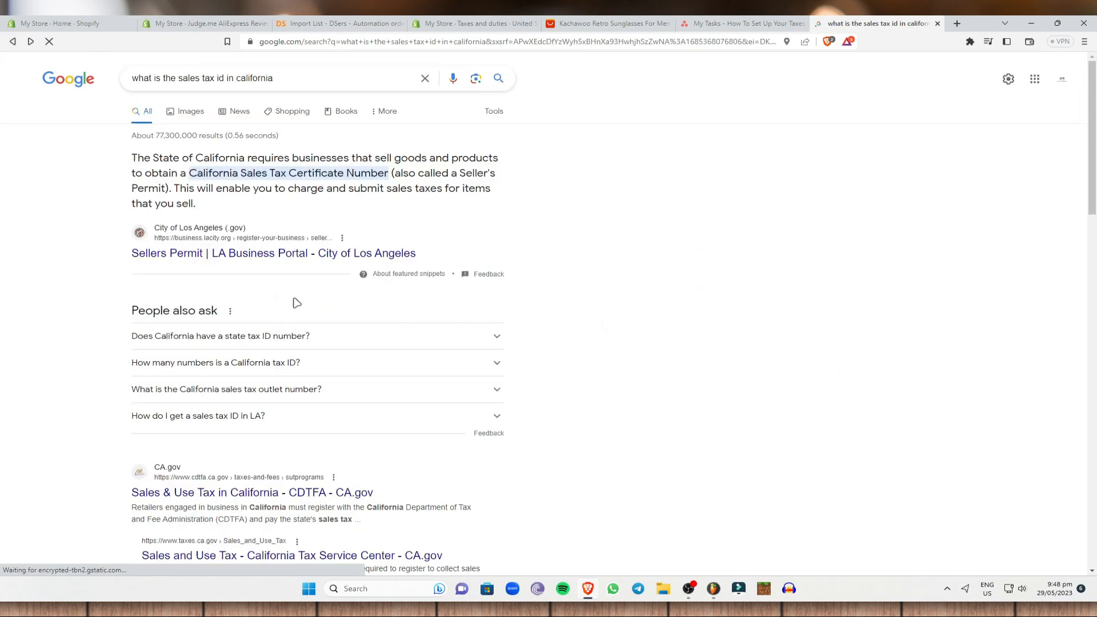
# - Look through the CDTFA Sales & Use Tax in California page and the answer about a California state tax ID number
pyautogui.scroll(-2, 303, 297)
pyautogui.click(310, 381)
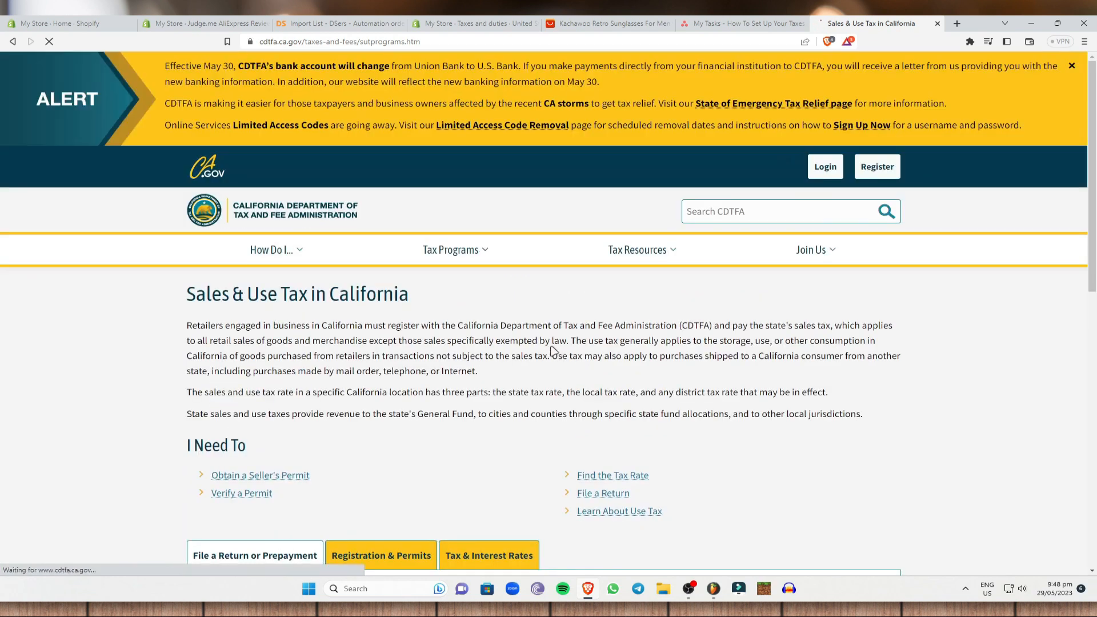
pyautogui.scroll(-10, 537, 354)
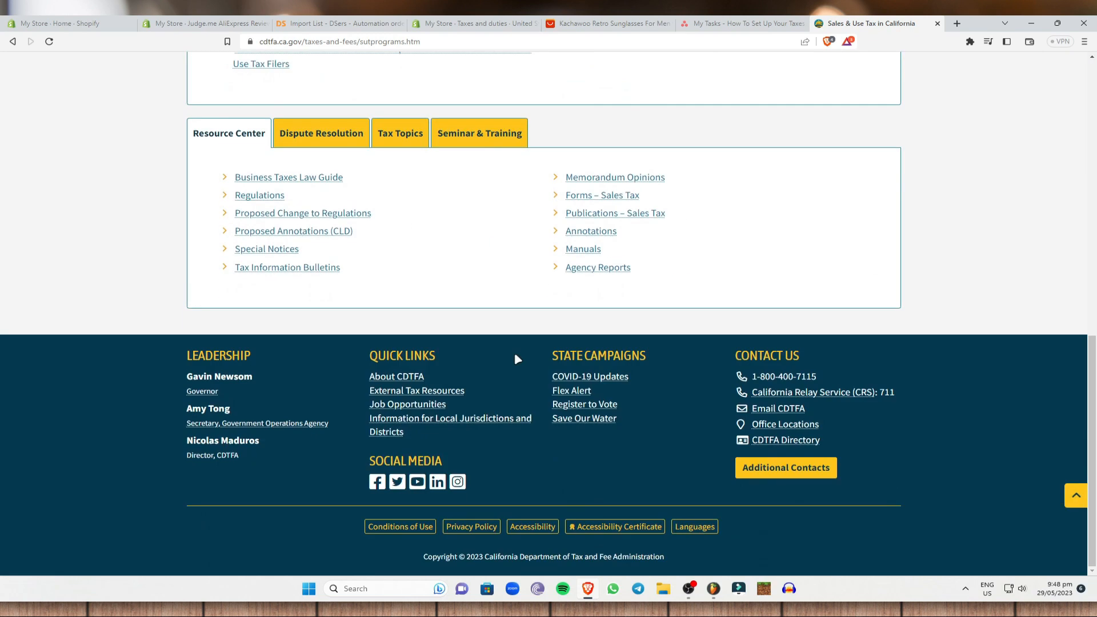
pyautogui.scroll(5, 514, 352)
pyautogui.click(12, 42)
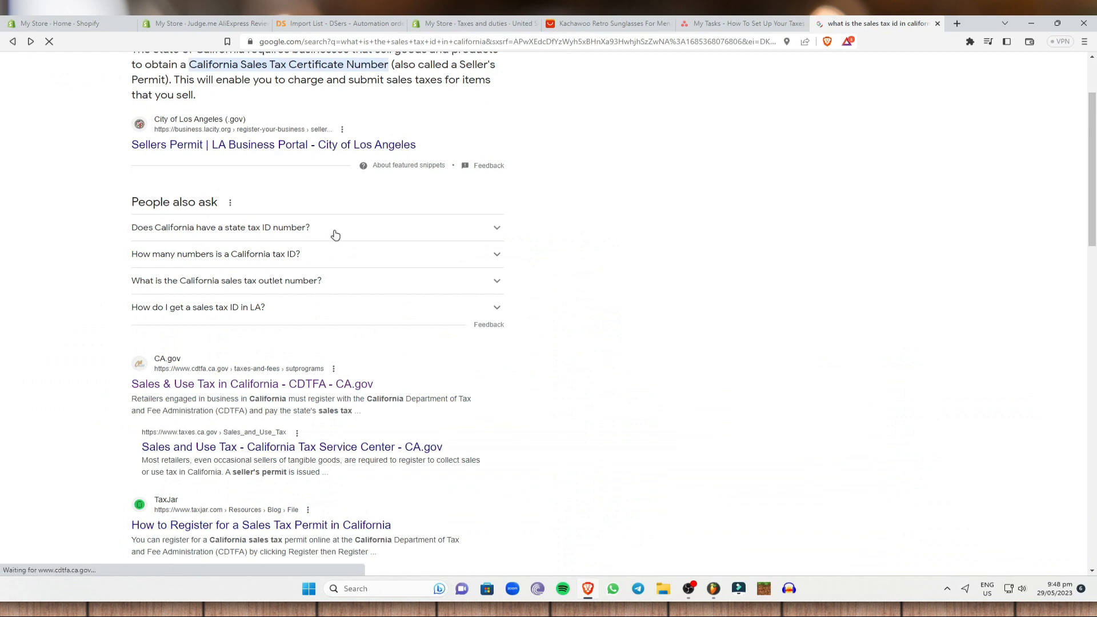
pyautogui.click(336, 234)
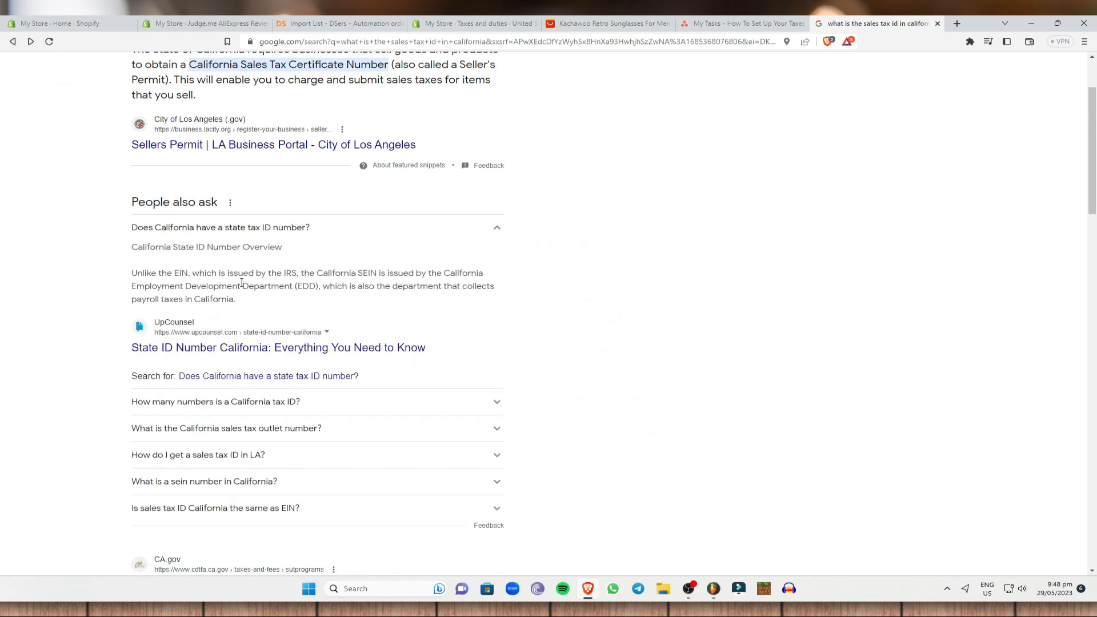
pyautogui.scroll(3, 422, 240)
# - Return to the Shopify tax settings, enter the sales tax ID for California and confirm collecting sales tax there
pyautogui.click(514, 24)
pyautogui.click(488, 360)
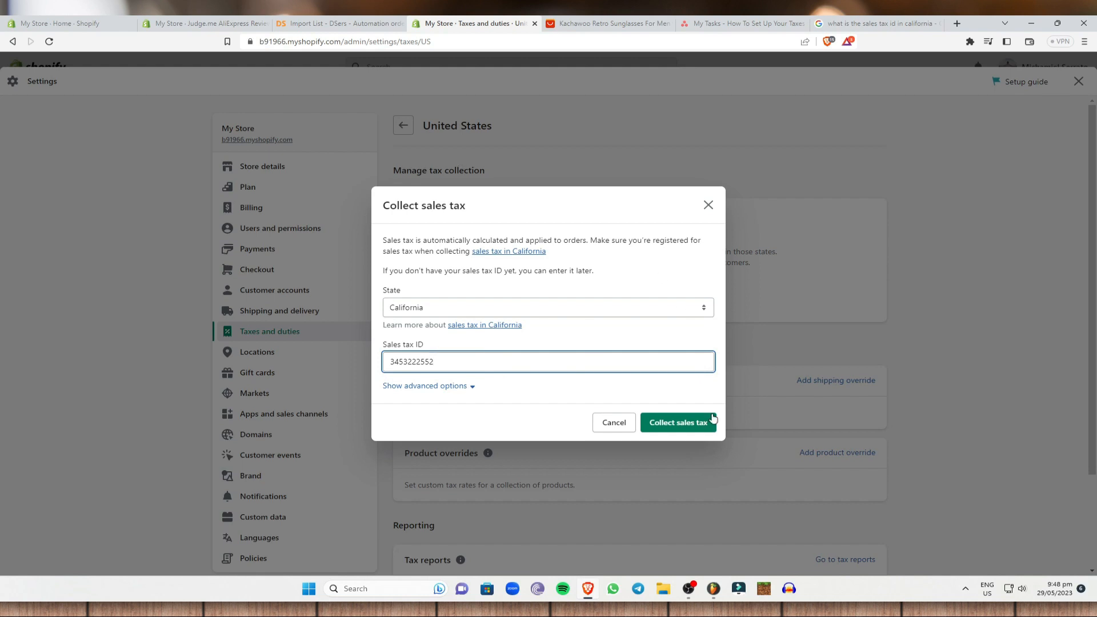
pyautogui.click(697, 427)
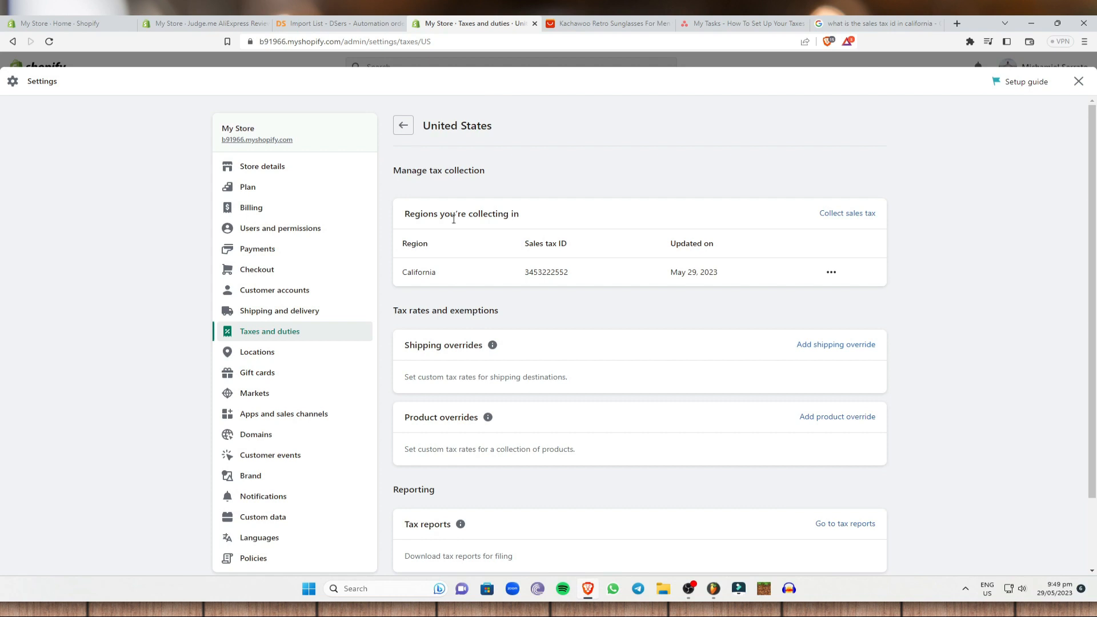
# - Look at the form for collecting sales tax in another state, then close it without adding a region
pyautogui.click(838, 213)
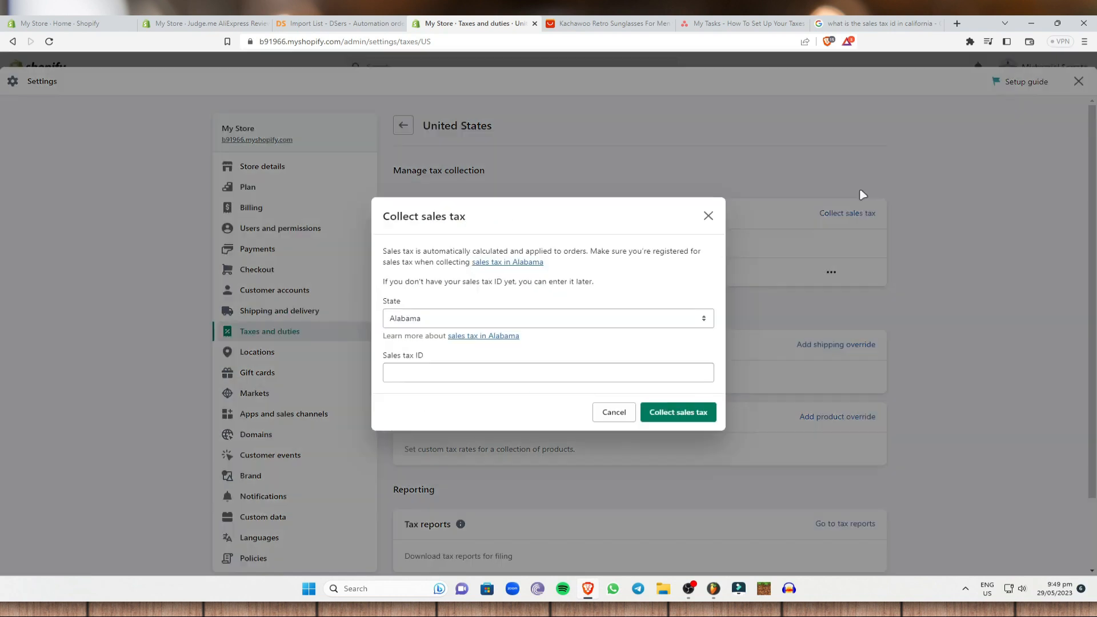
pyautogui.click(554, 317)
pyautogui.click(834, 323)
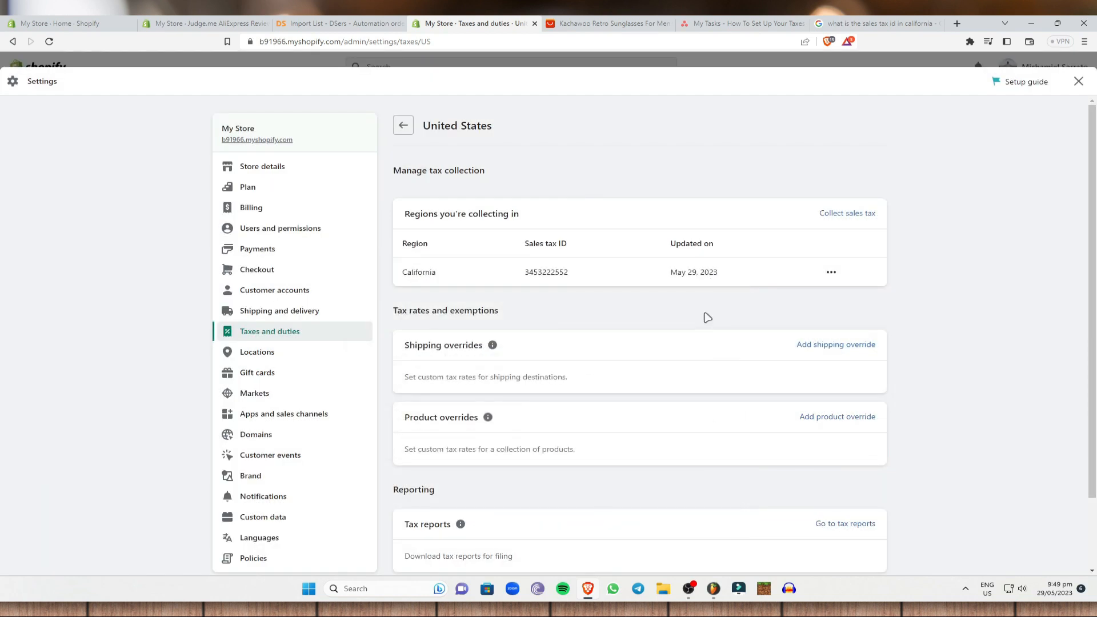
pyautogui.click(842, 216)
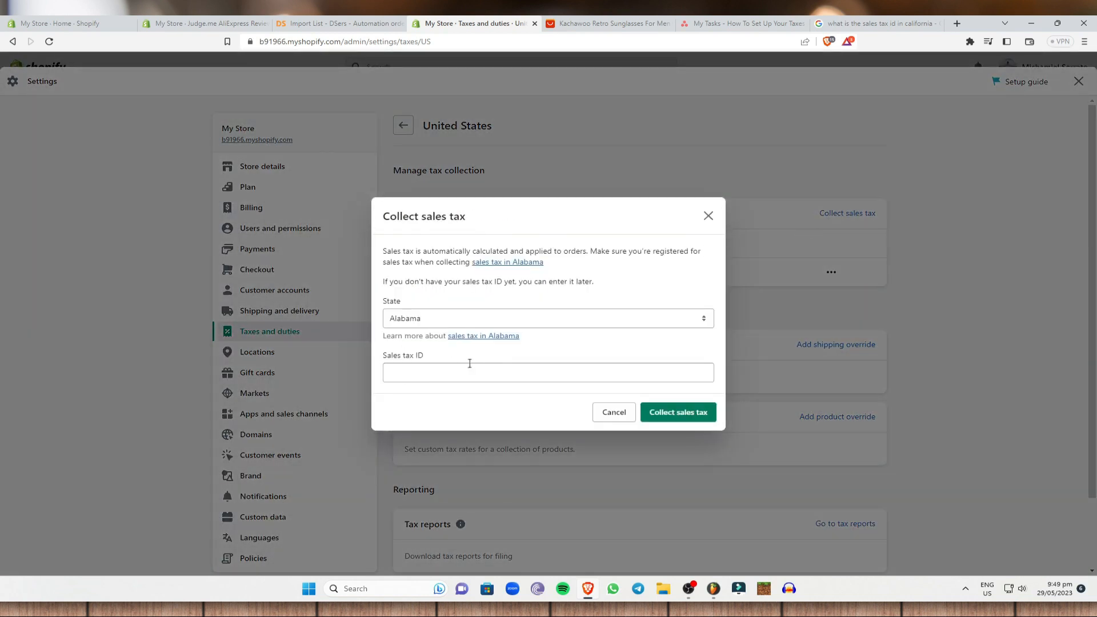
pyautogui.click(708, 215)
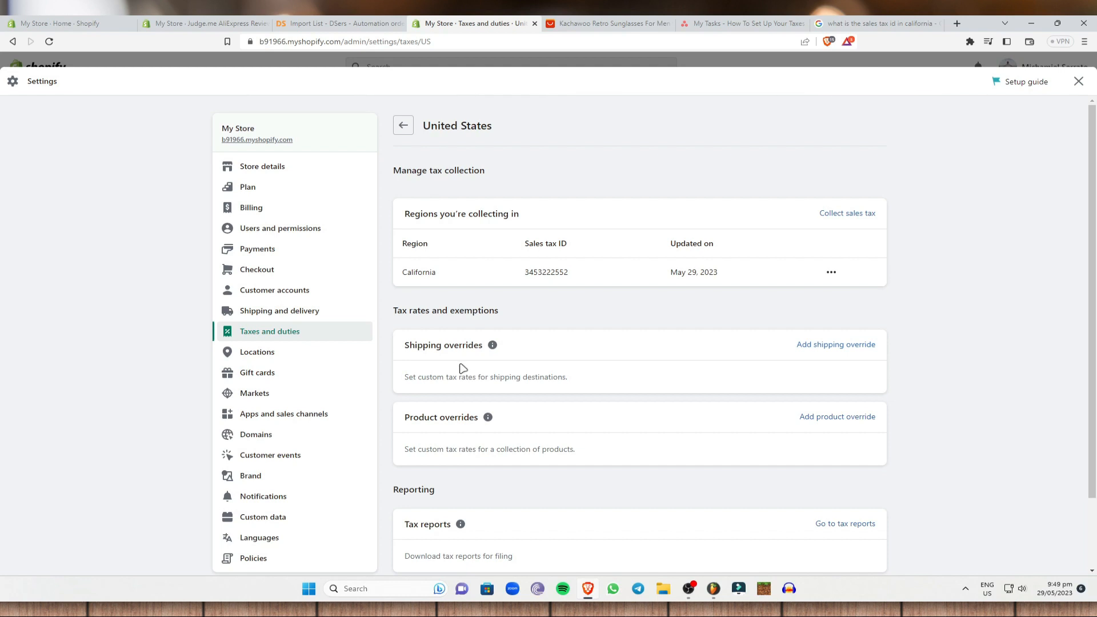
# - Add a shipping override for California with a 10% tax rate
pyautogui.click(827, 346)
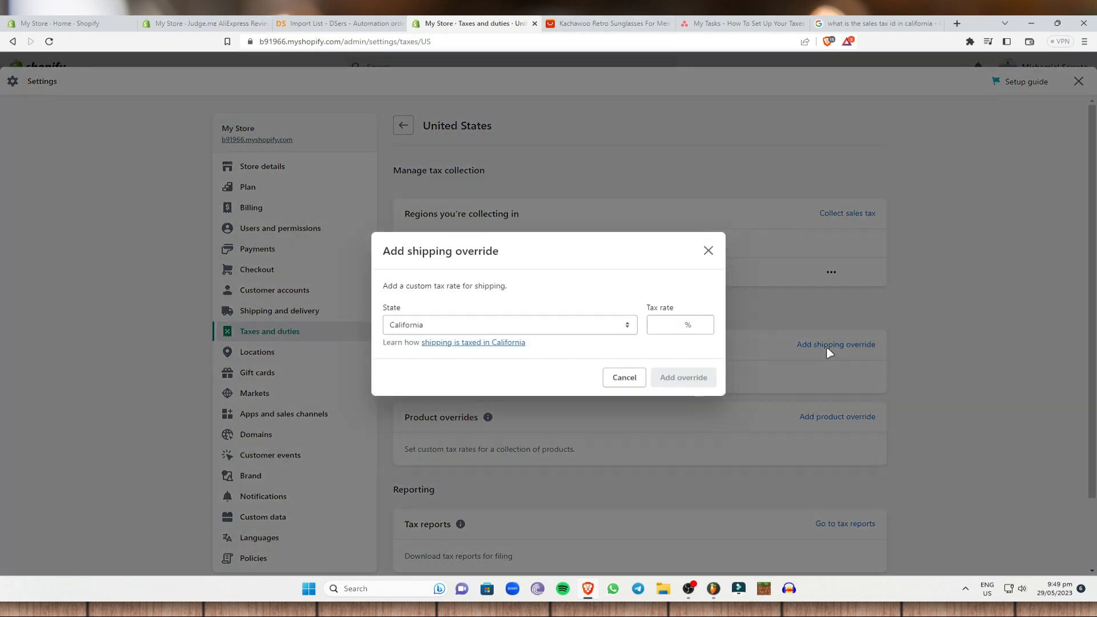
pyautogui.click(669, 327)
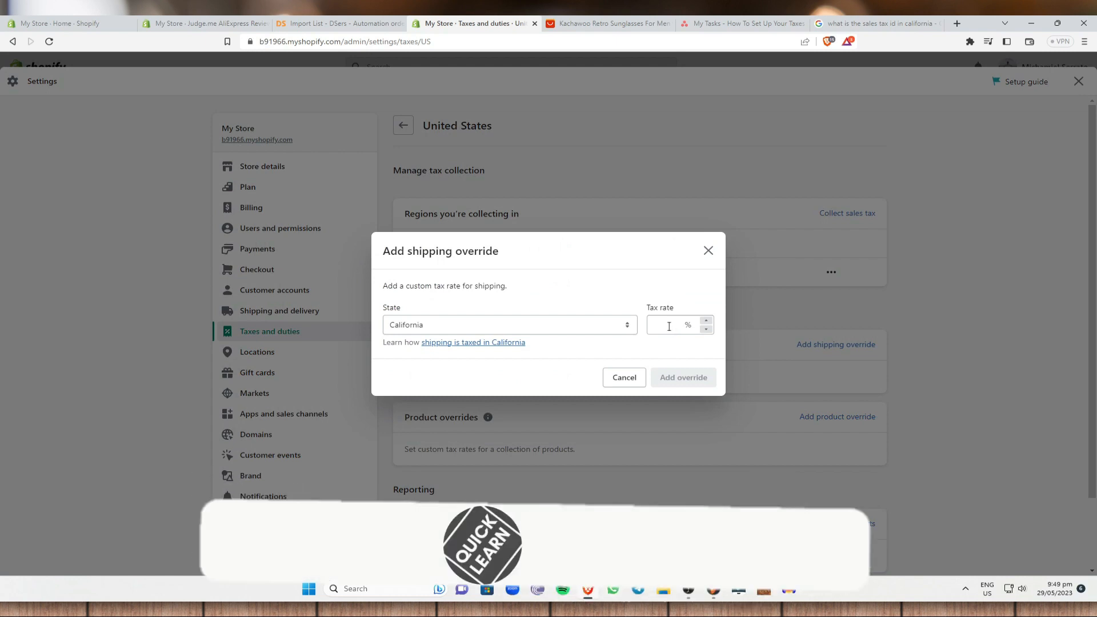
pyautogui.write('10')
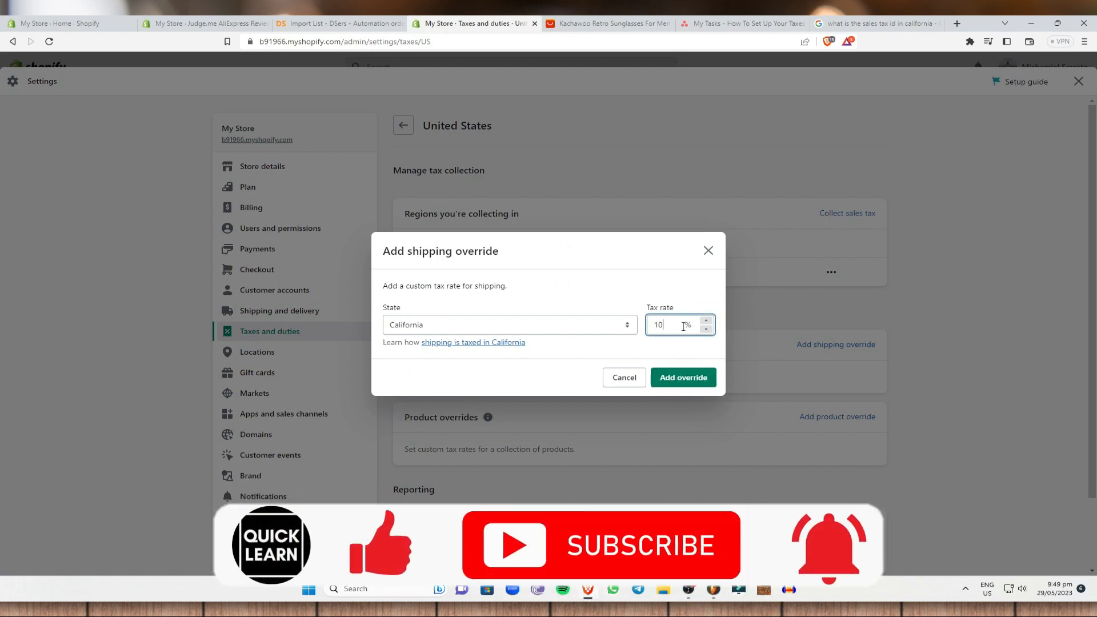
pyautogui.click(679, 381)
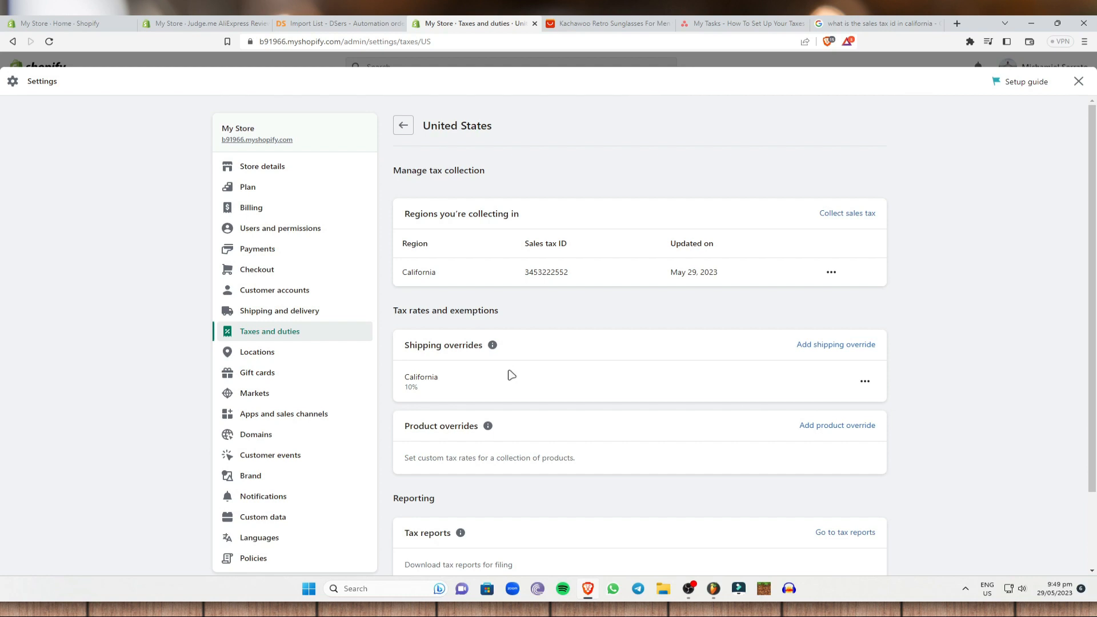
# - Search the web in a new tab for "what is 10 percent of 30"
pyautogui.click(957, 24)
pyautogui.write('what is 10 p')
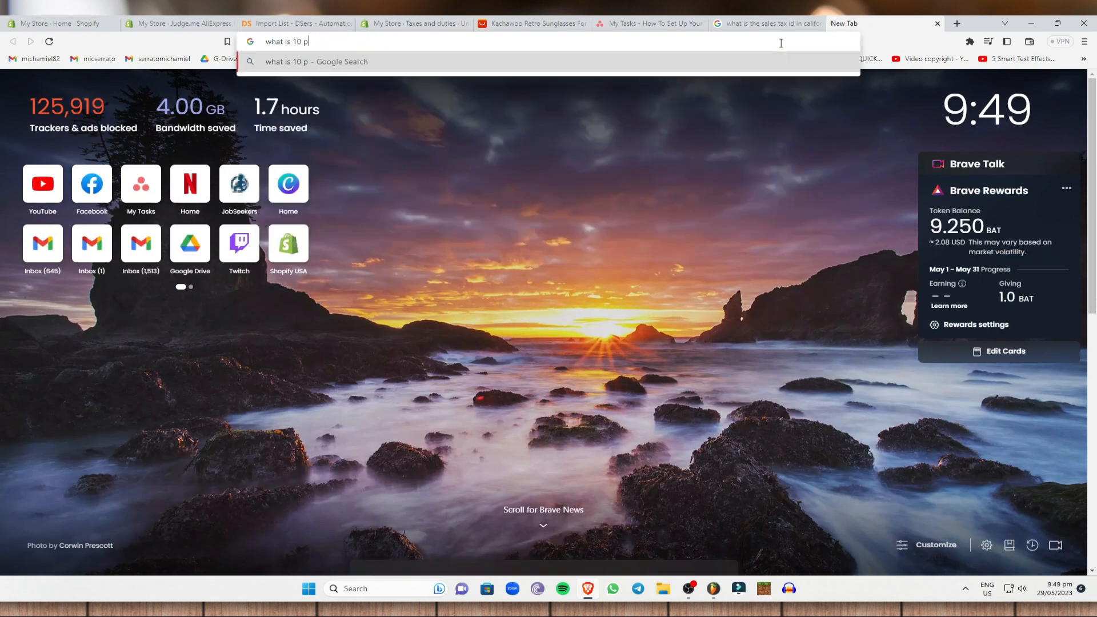
pyautogui.write('ercent of 30')
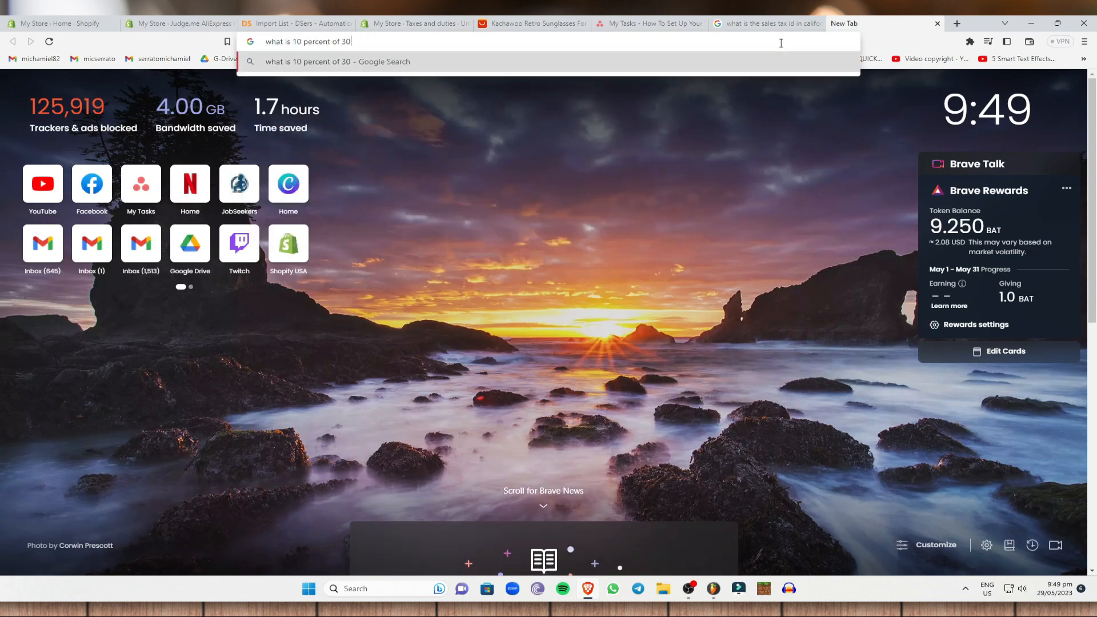
pyautogui.press('Return')
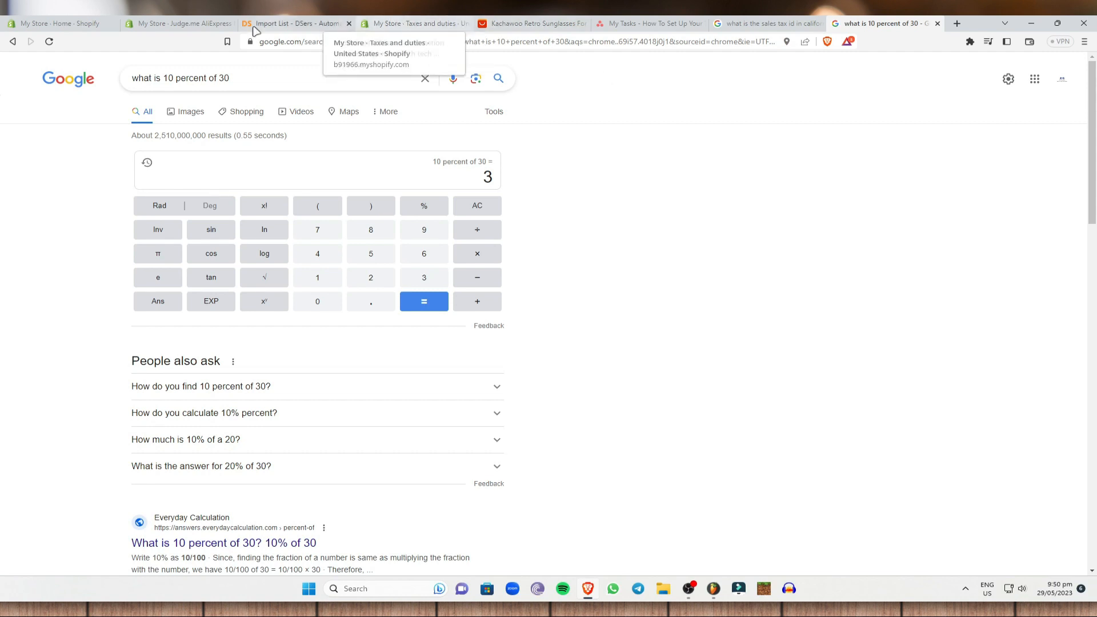
# - Return to the Shopify tax settings, try to add a product override for California with a 15% tax rate, and close the dialog
pyautogui.click(422, 23)
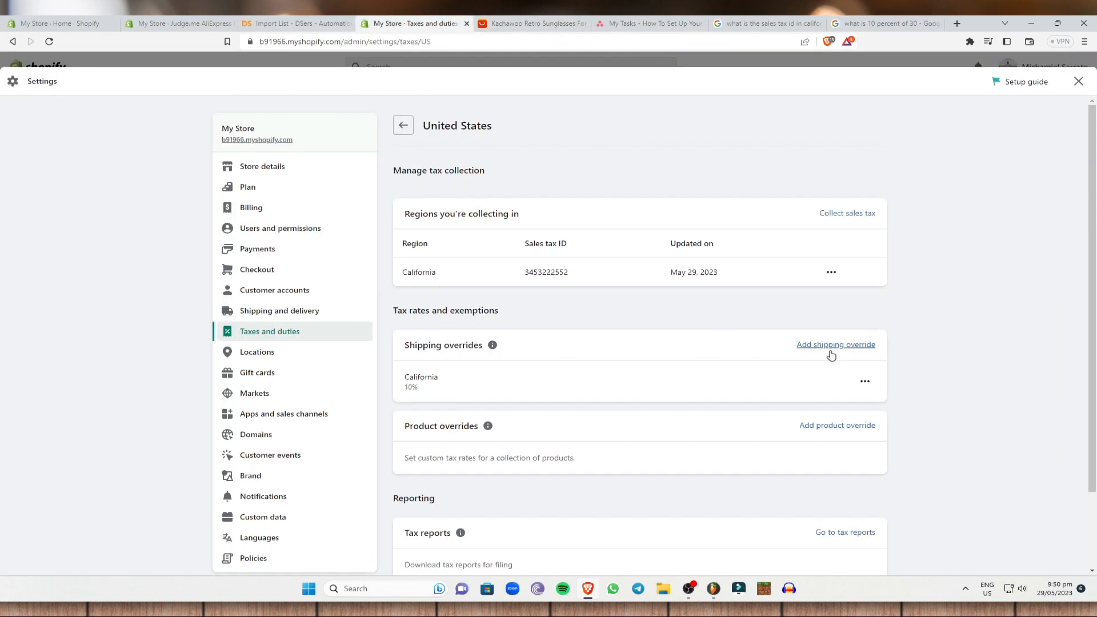
pyautogui.scroll(-2, 554, 396)
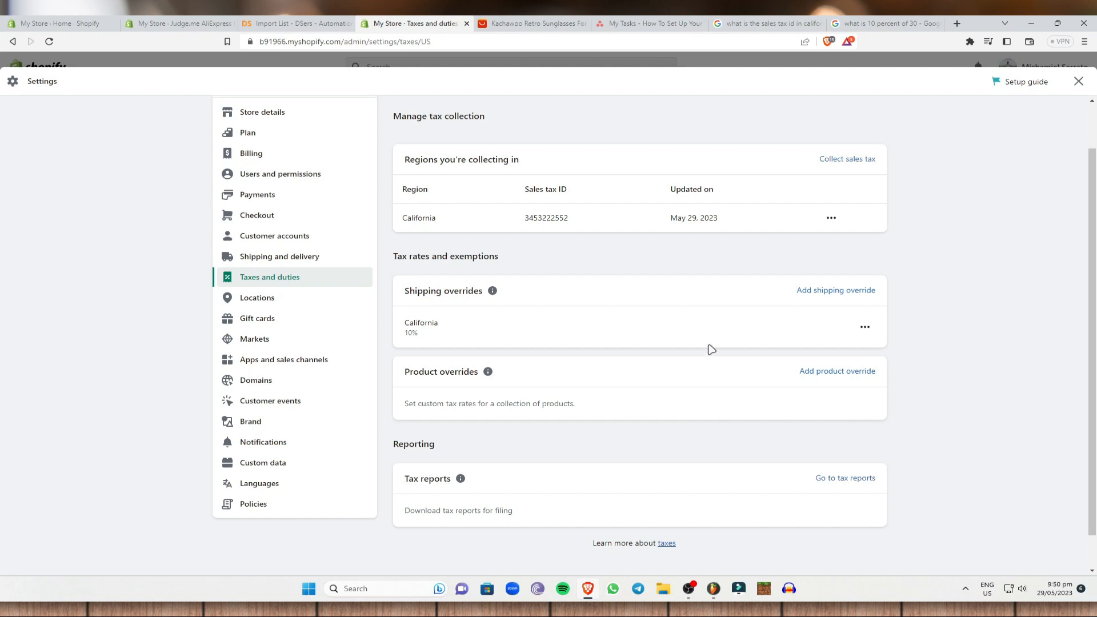
pyautogui.click(841, 372)
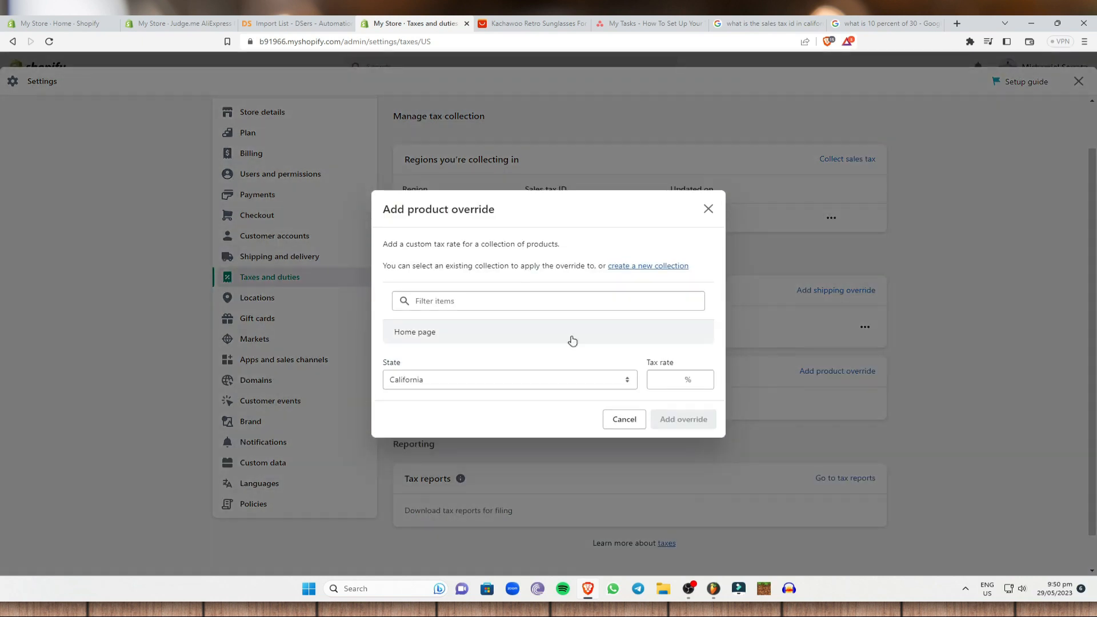
pyautogui.click(672, 381)
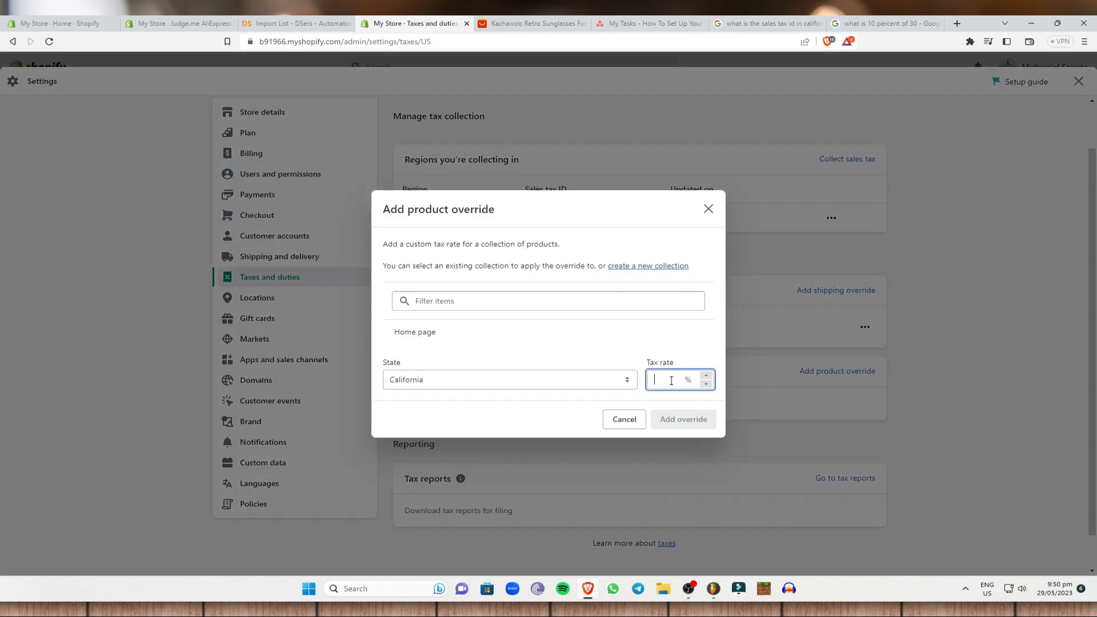
pyautogui.write('15')
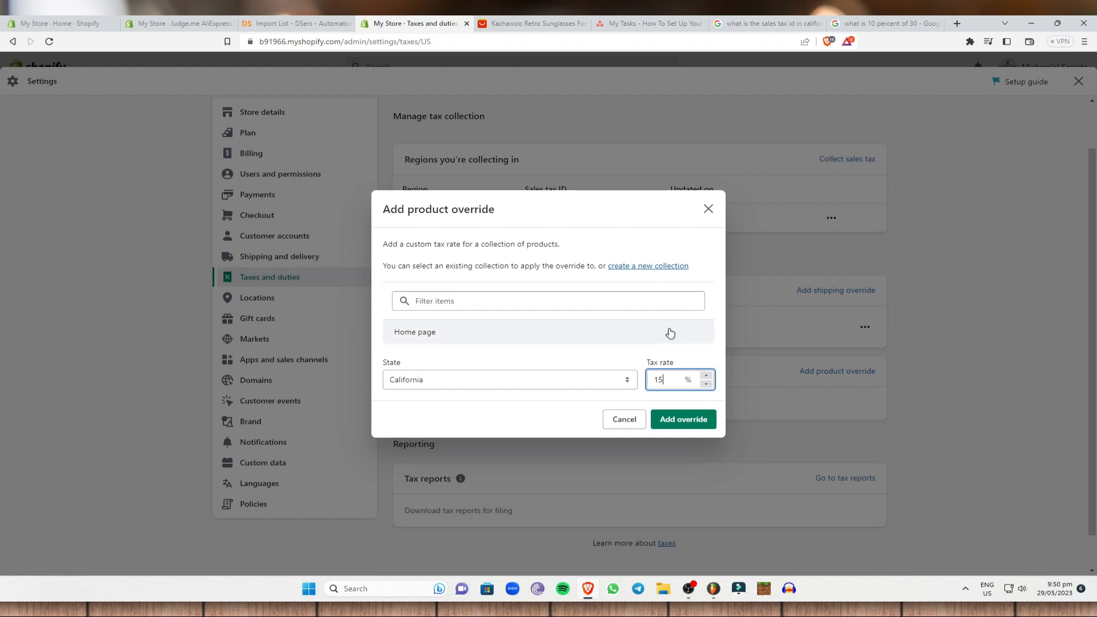
pyautogui.click(553, 309)
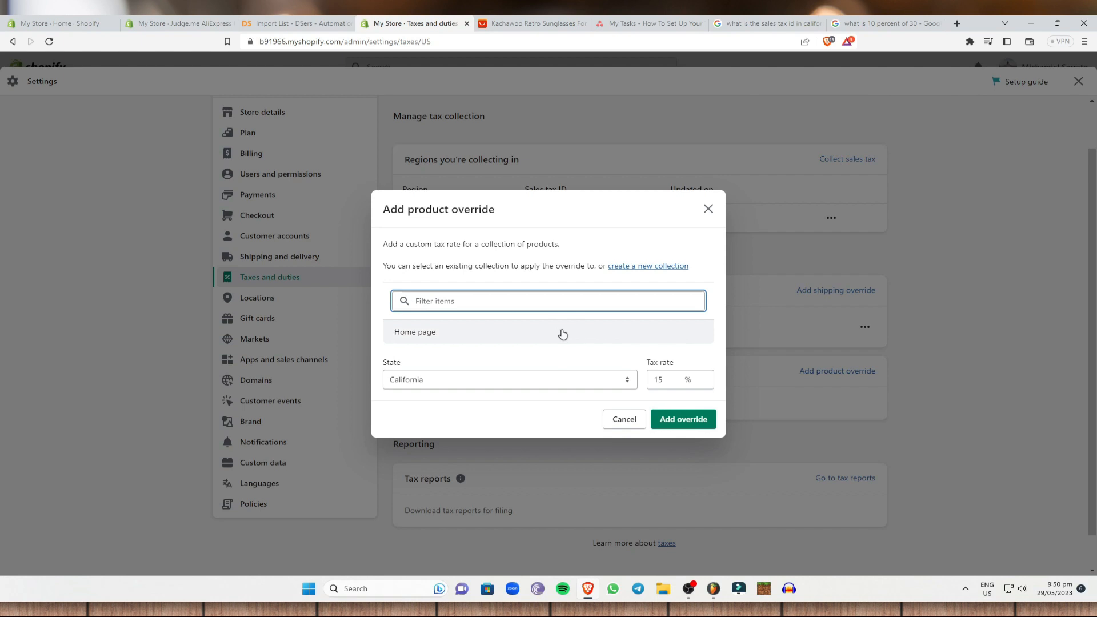
pyautogui.click(684, 423)
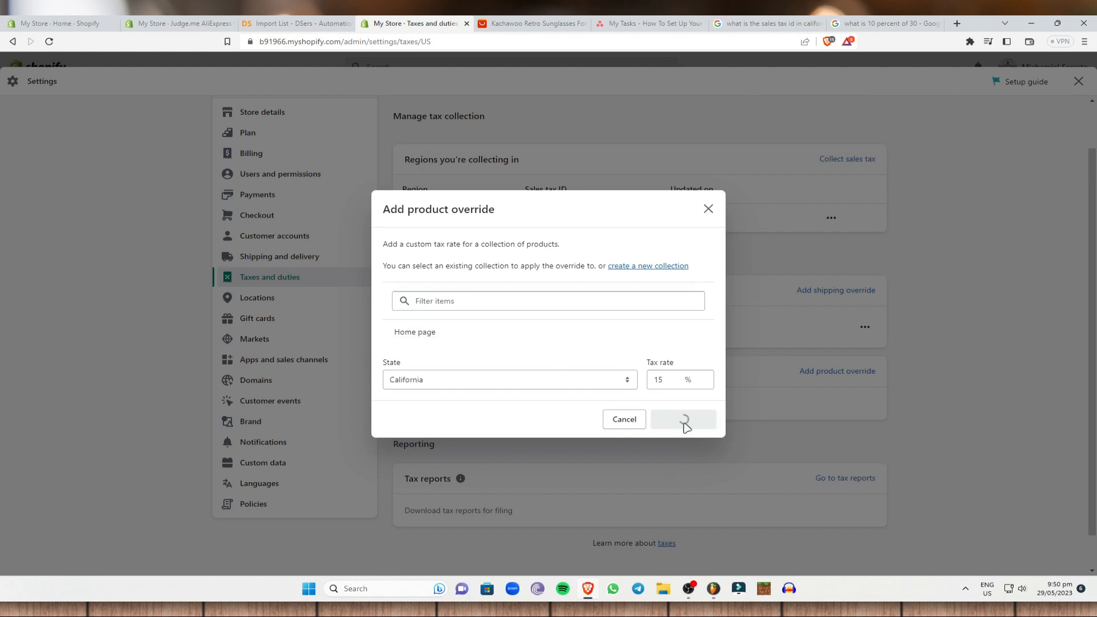
pyautogui.click(709, 209)
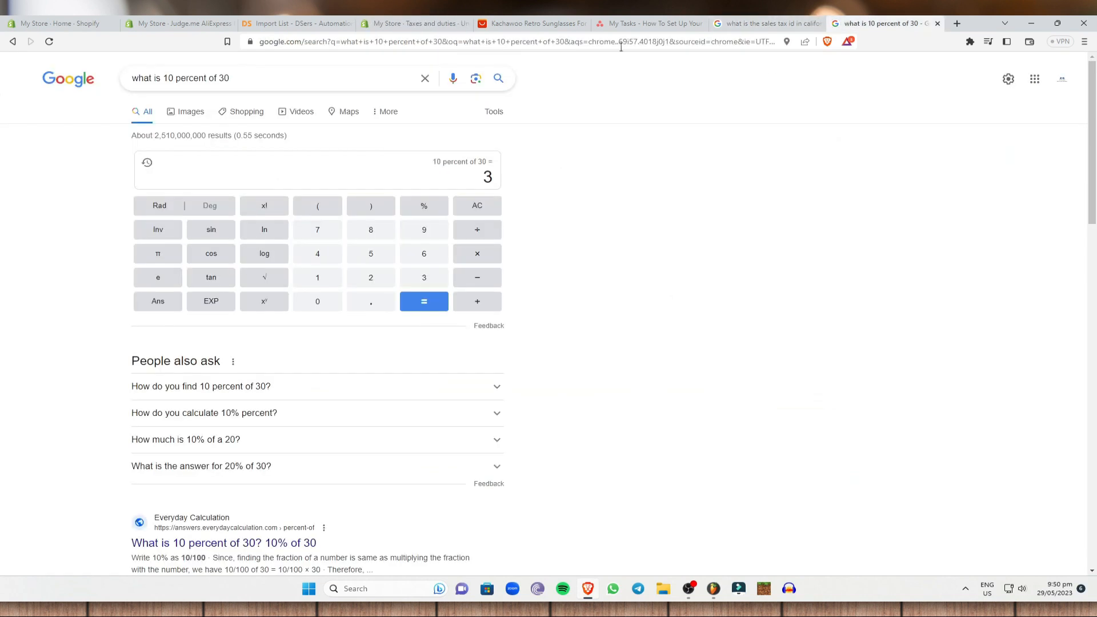
# - Go back to the Google percentage results and search for what 15 percent of 50 is
pyautogui.click(879, 23)
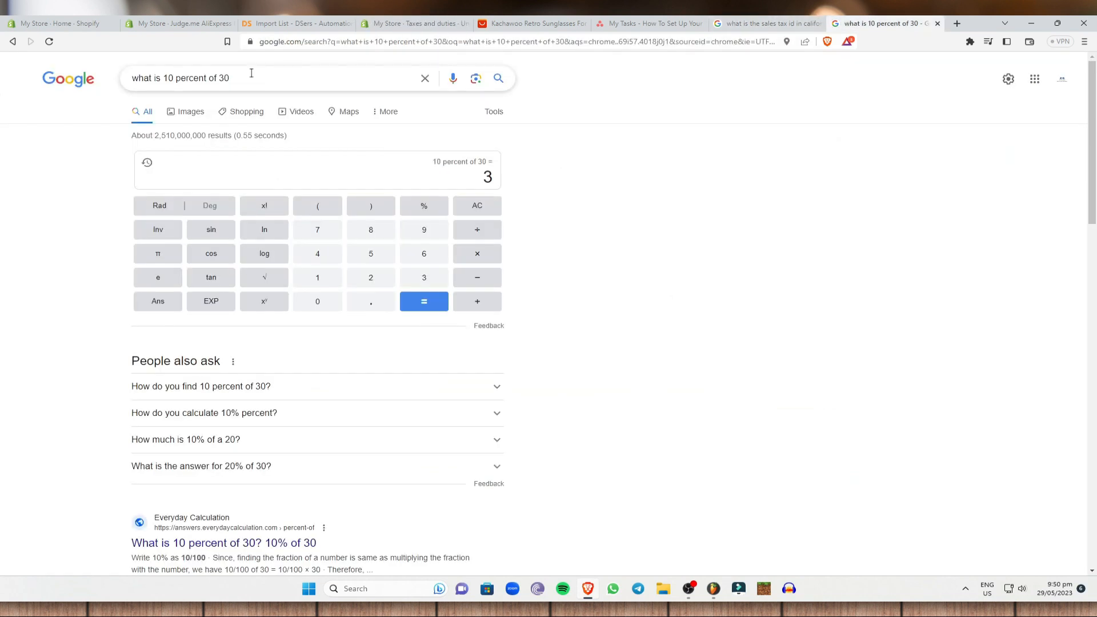
pyautogui.tripleClick(293, 78)
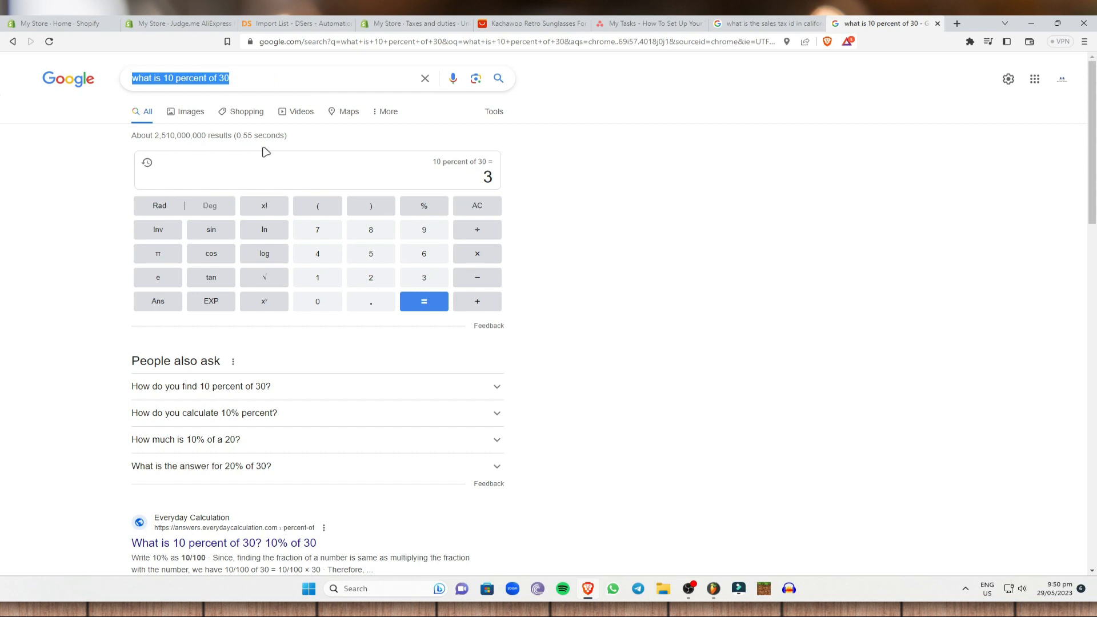
pyautogui.click(439, 23)
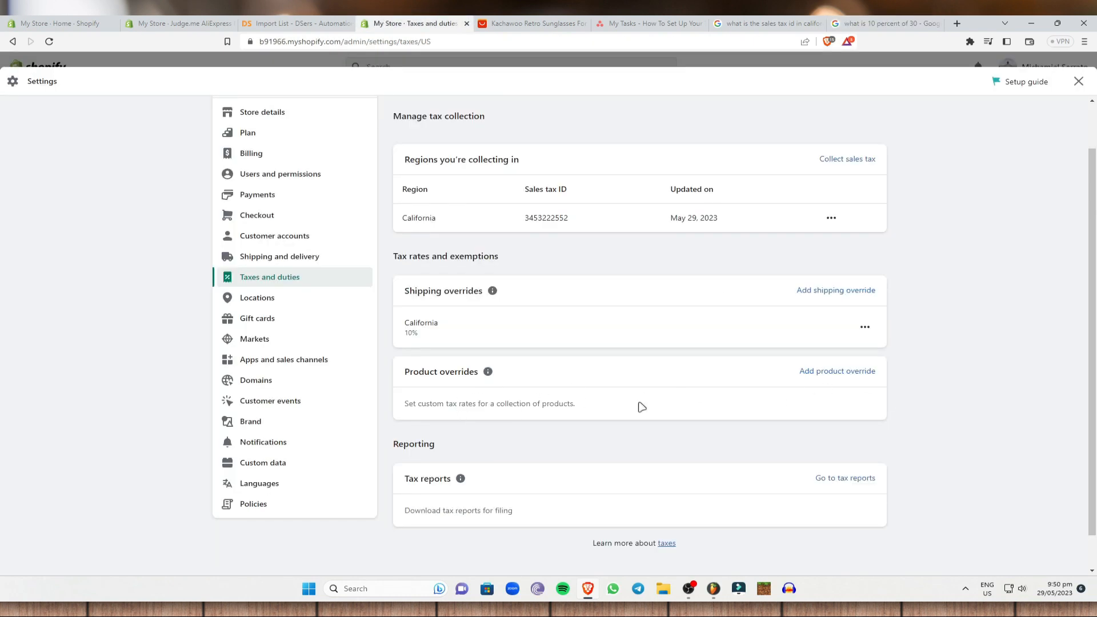
pyautogui.click(889, 24)
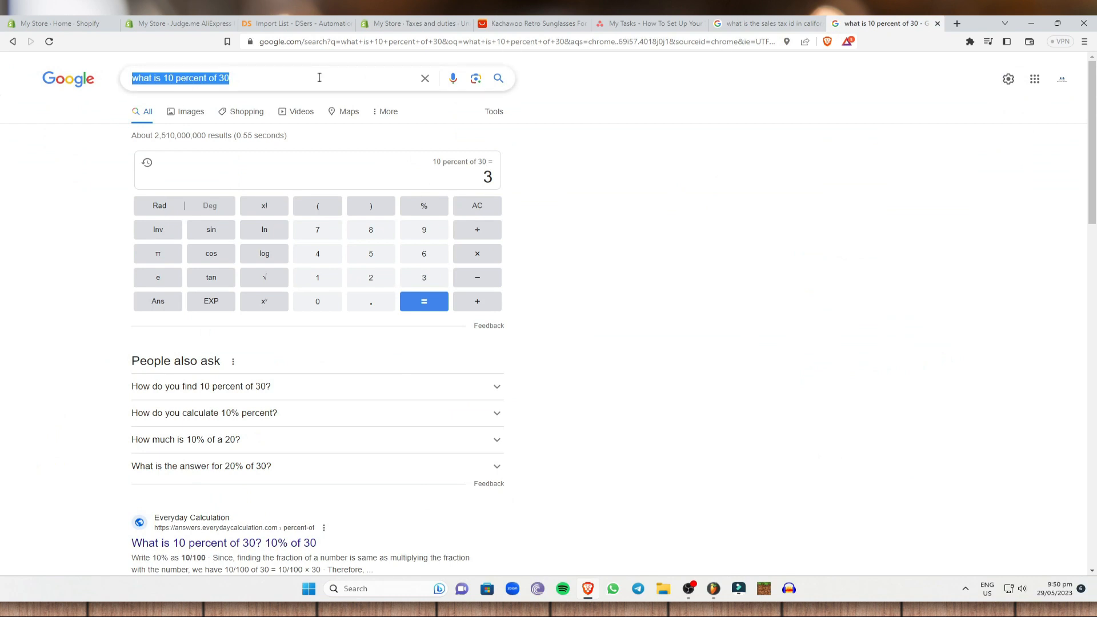
pyautogui.write('waht is 1')
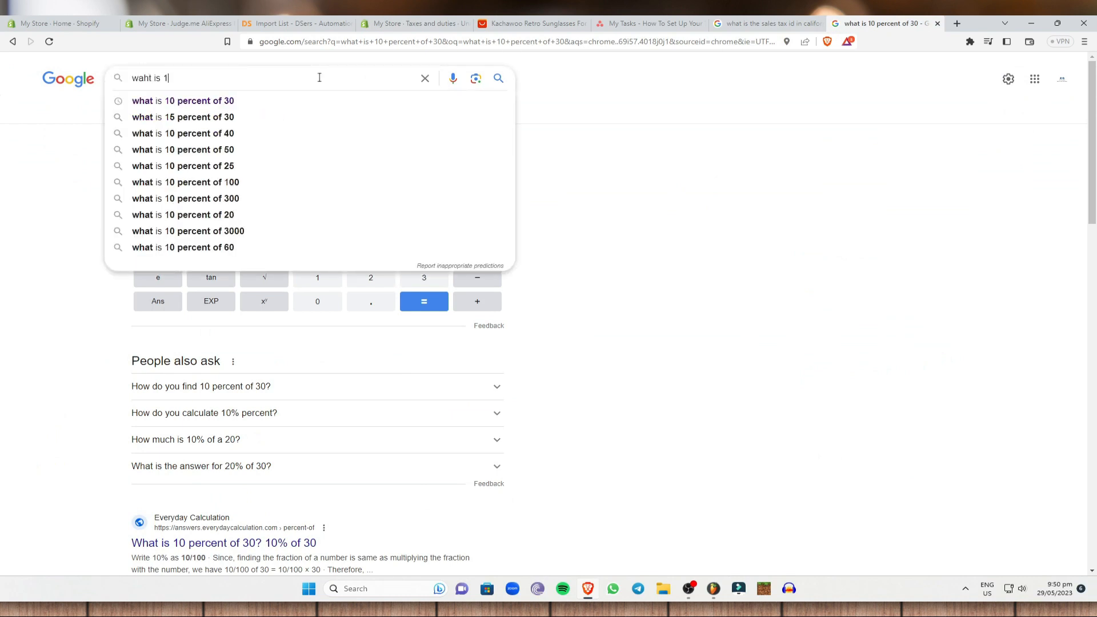
pyautogui.write('5 percent of ')
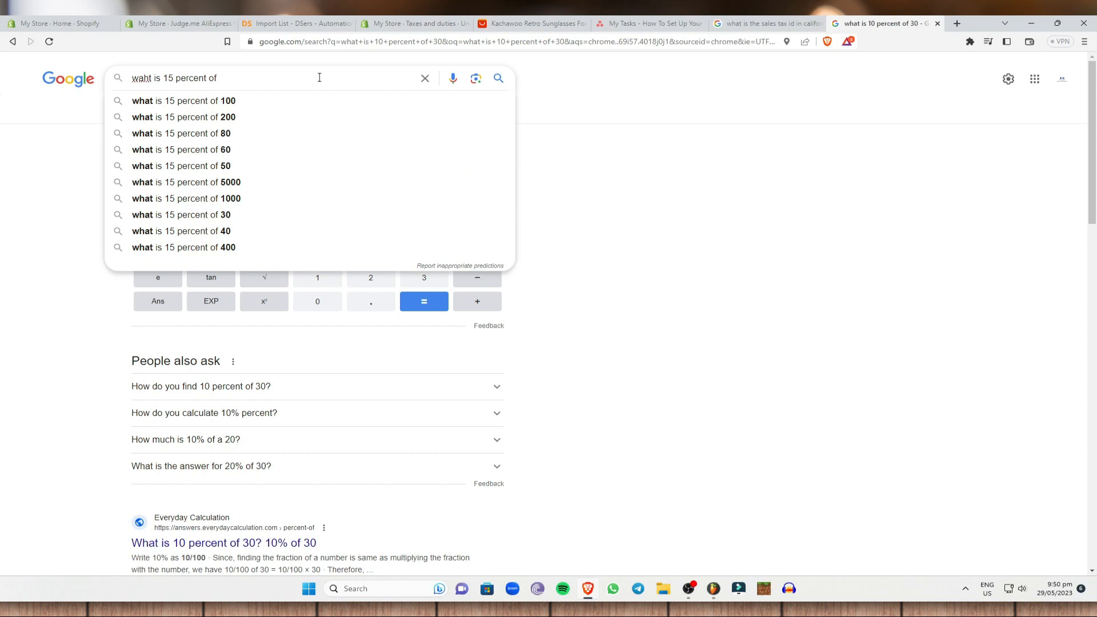
pyautogui.write('50')
pyautogui.press('Return')
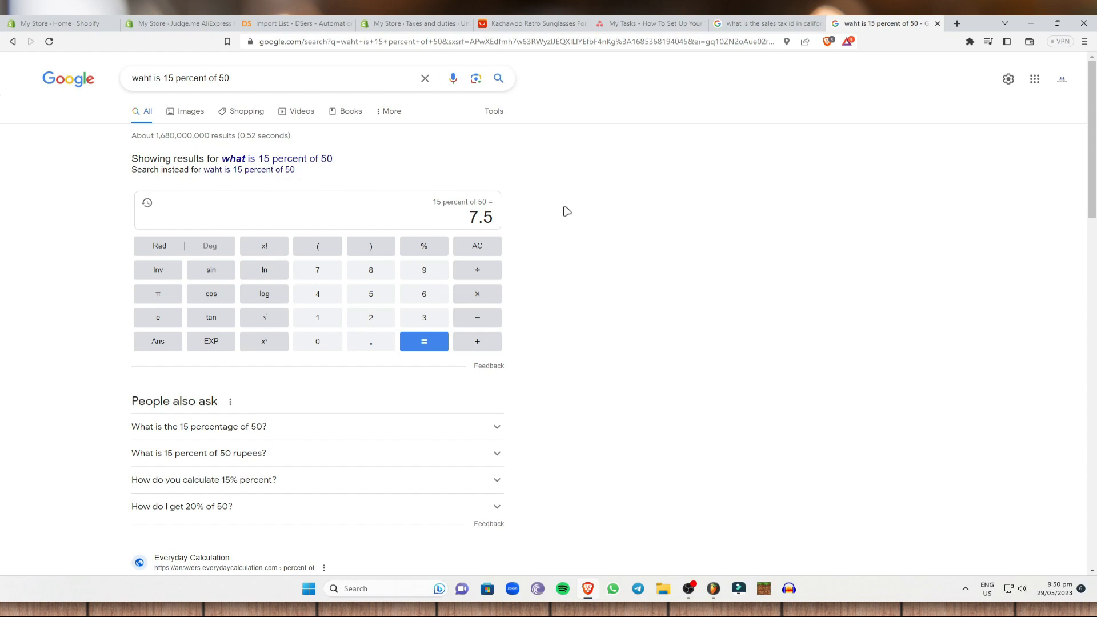
# - Return to the Shopify tax settings, review the product override form for California and close it
pyautogui.click(413, 23)
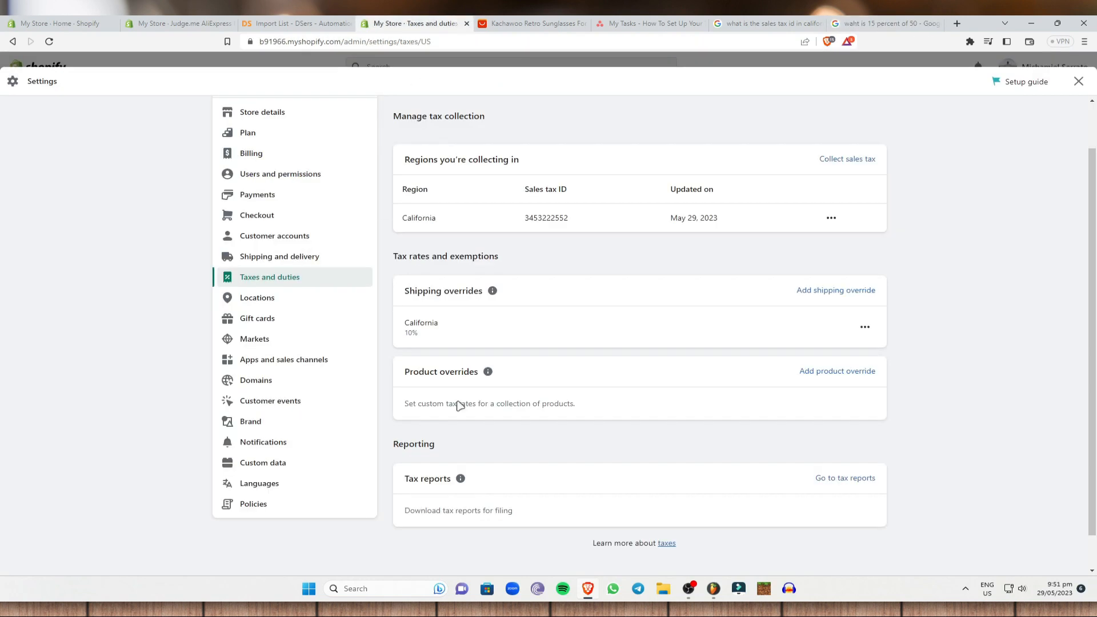
pyautogui.click(811, 378)
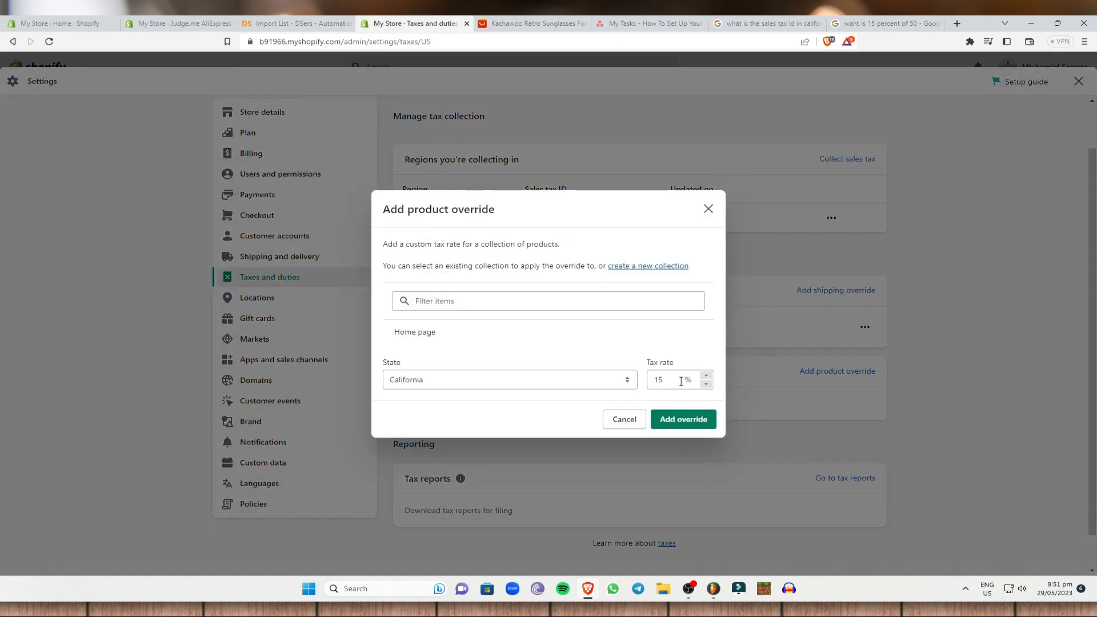
pyautogui.click(708, 209)
# - Open the tax reports from the United States tax settings and examine the Taxes report table
pyautogui.scroll(-1, 707, 458)
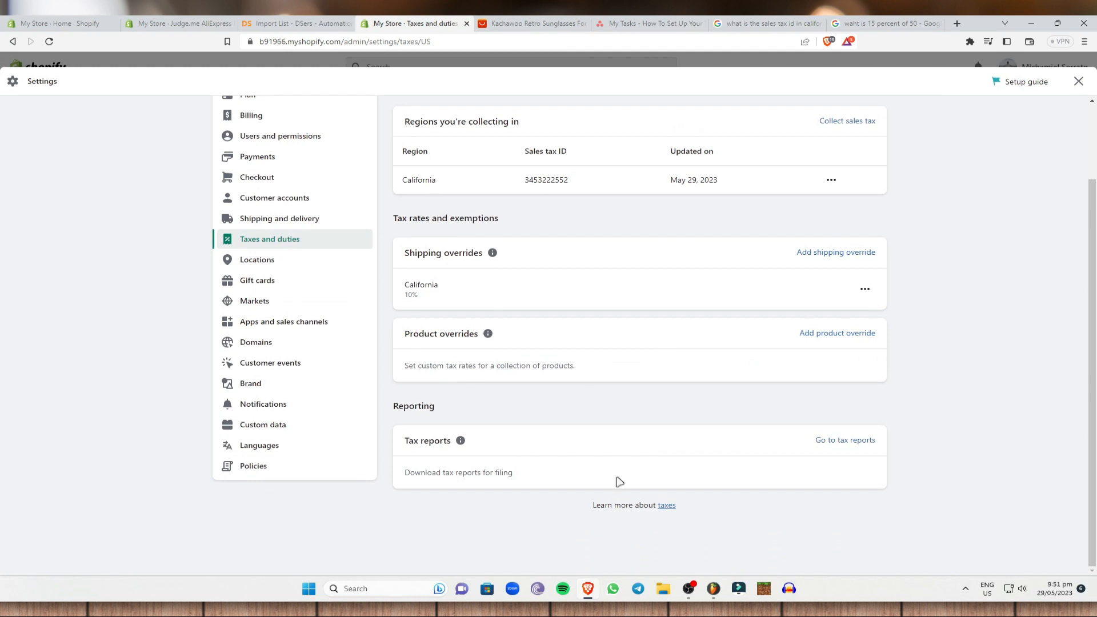
pyautogui.click(847, 440)
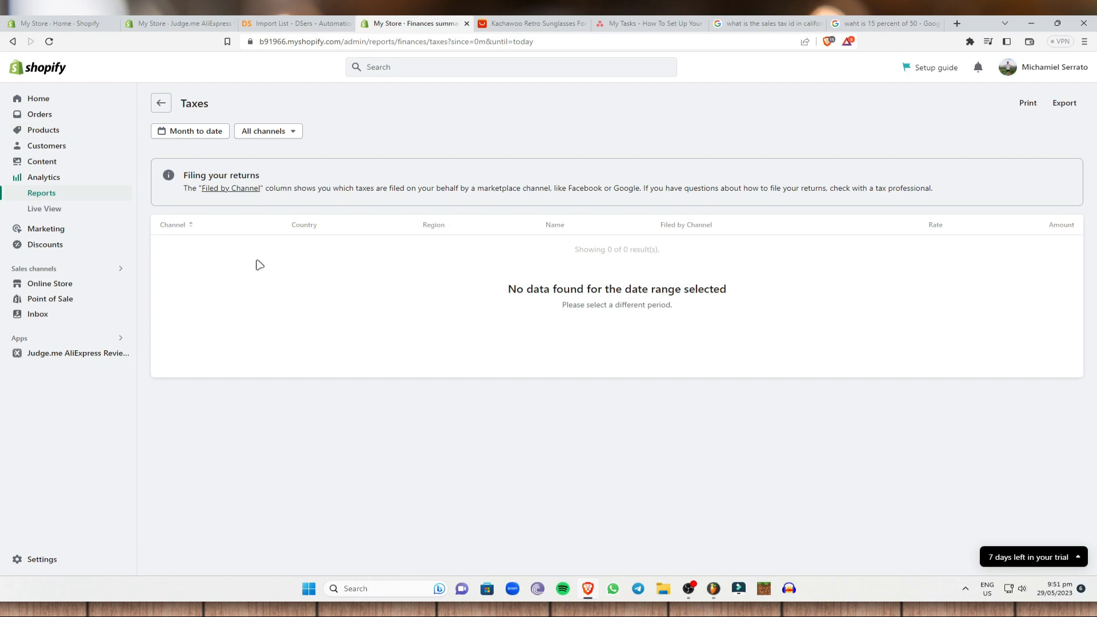
pyautogui.moveTo(429, 288); pyautogui.dragTo(972, 296)
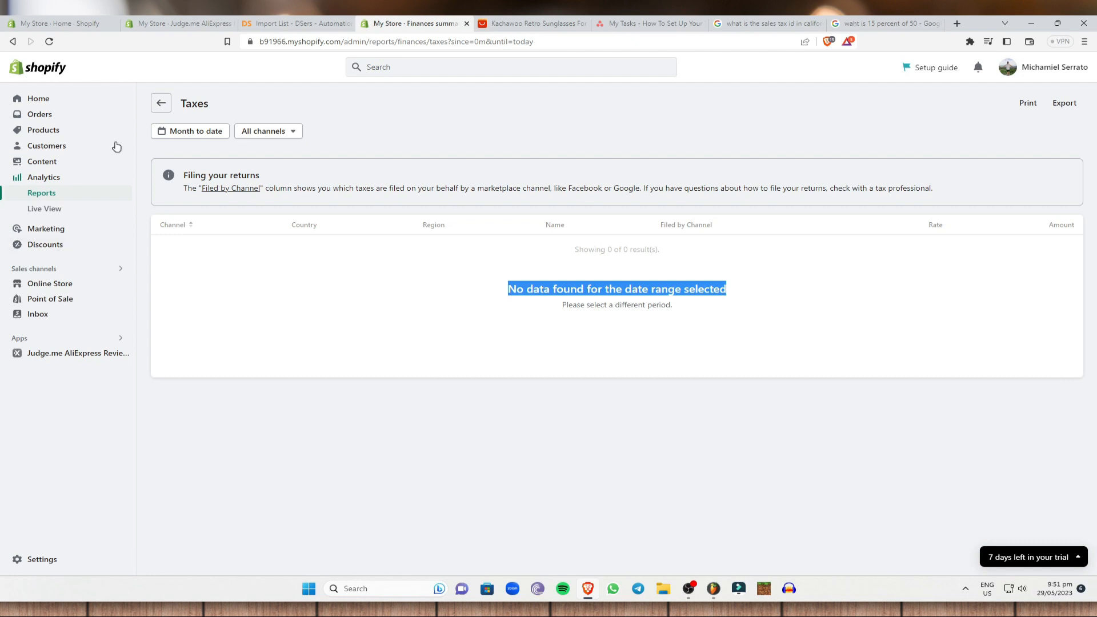
# - Open the 800ML Anti Gravity USB Air Humidifier product and examine its variant prices, focusing on the 150ML White variant
pyautogui.click(57, 130)
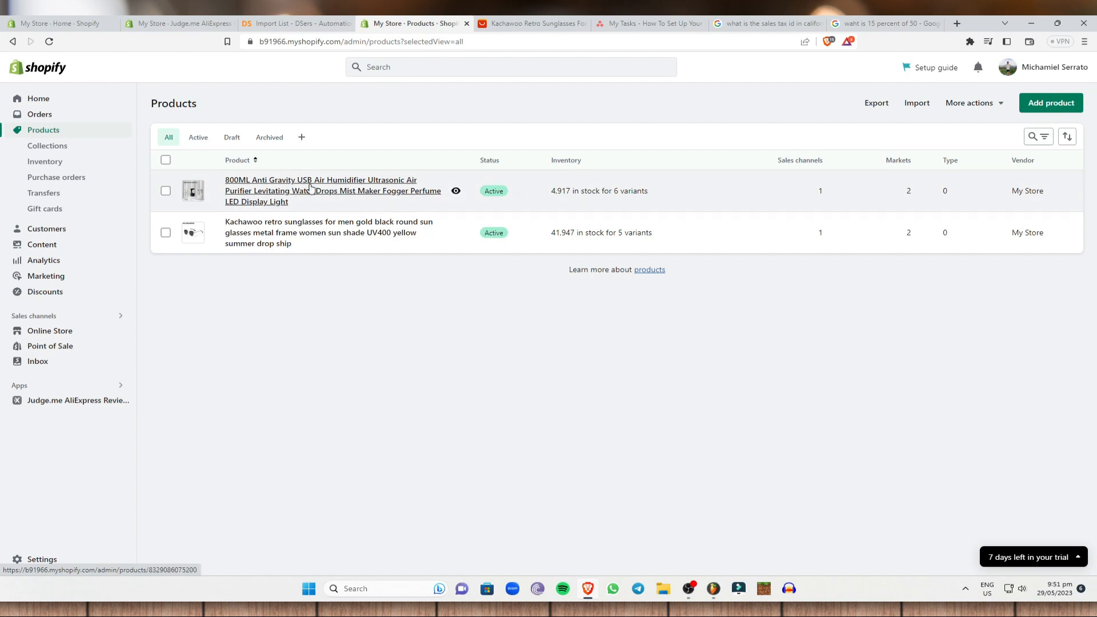
pyautogui.click(328, 195)
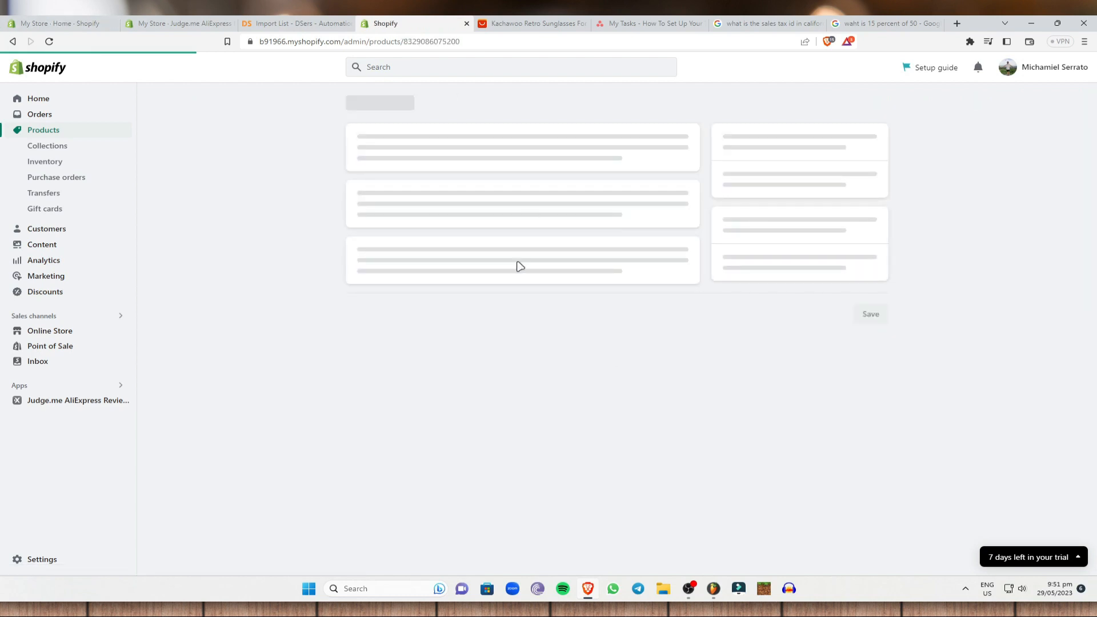
pyautogui.scroll(-5, 595, 416)
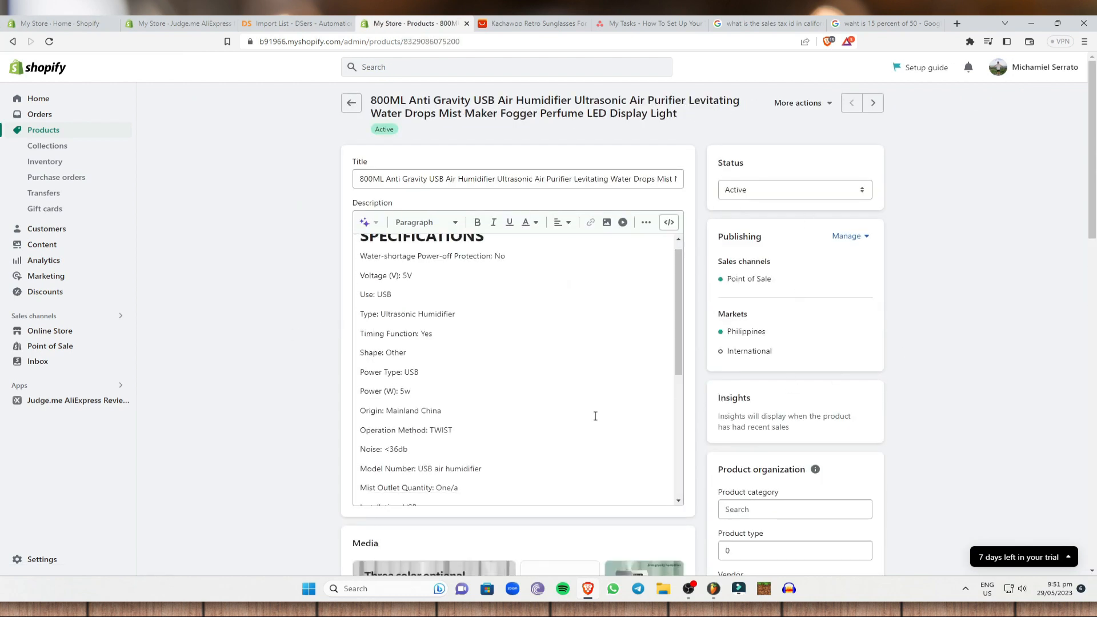
pyautogui.scroll(-10, 769, 400)
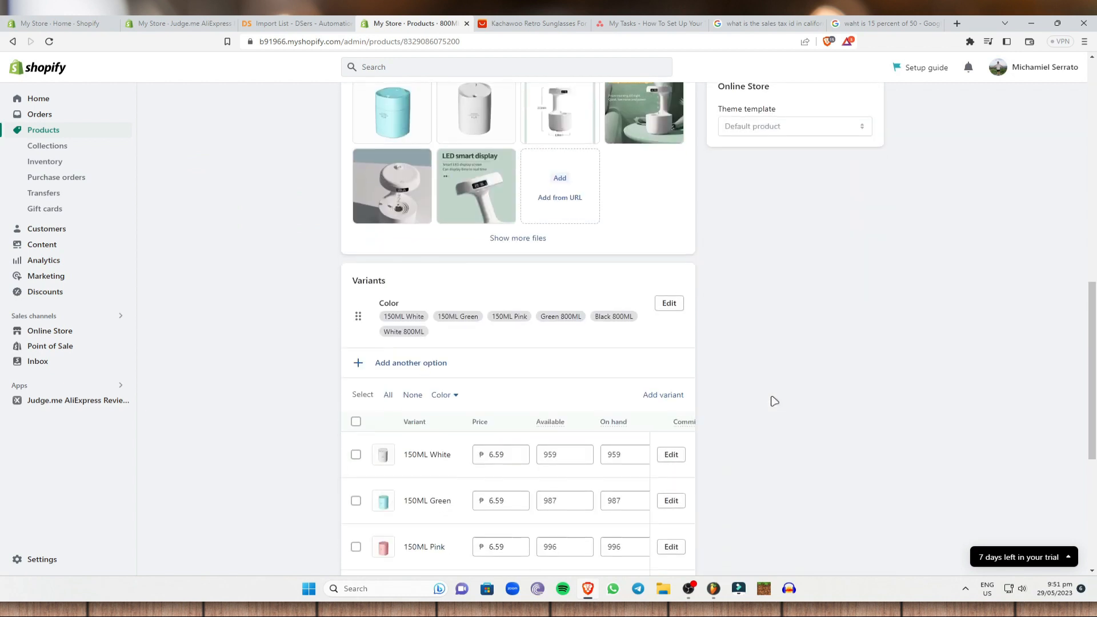
pyautogui.scroll(-3, 765, 400)
pyautogui.click(502, 291)
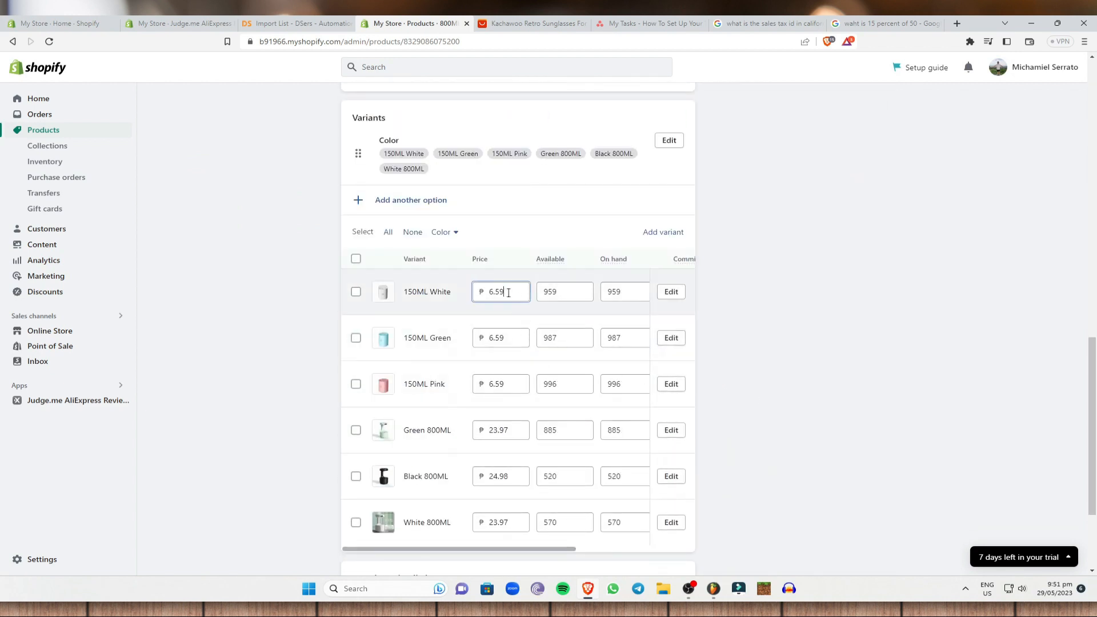
pyautogui.click(804, 306)
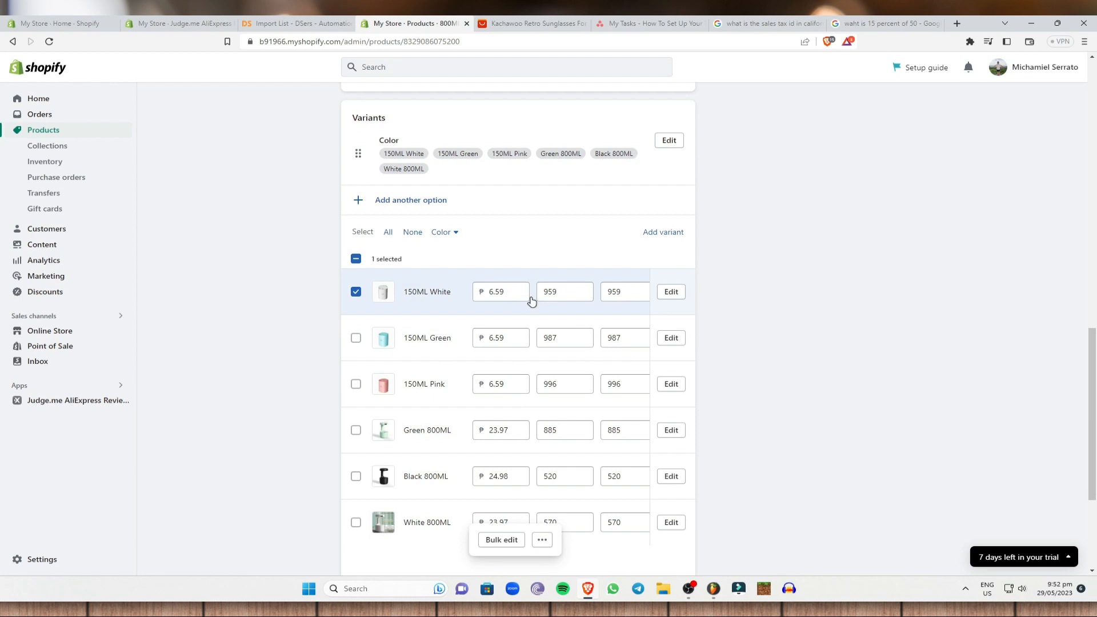
# - Switch to the Google percentage results and change the query to find 15 percent of 6
pyautogui.click(855, 24)
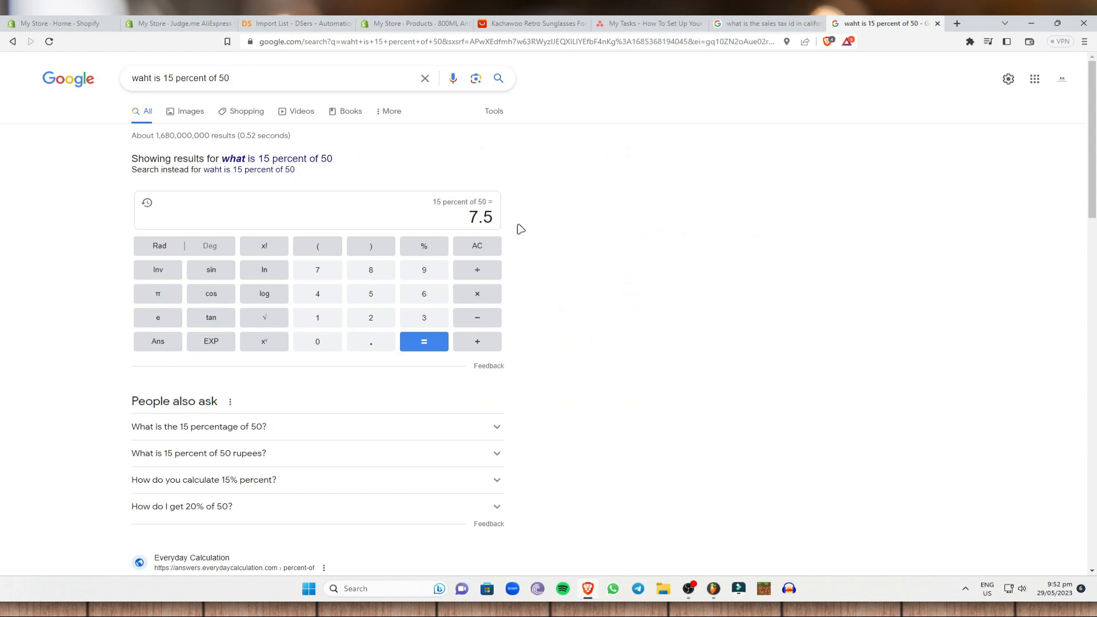
pyautogui.moveTo(258, 83); pyautogui.dragTo(216, 83)
pyautogui.write('6')
pyautogui.press('Return')
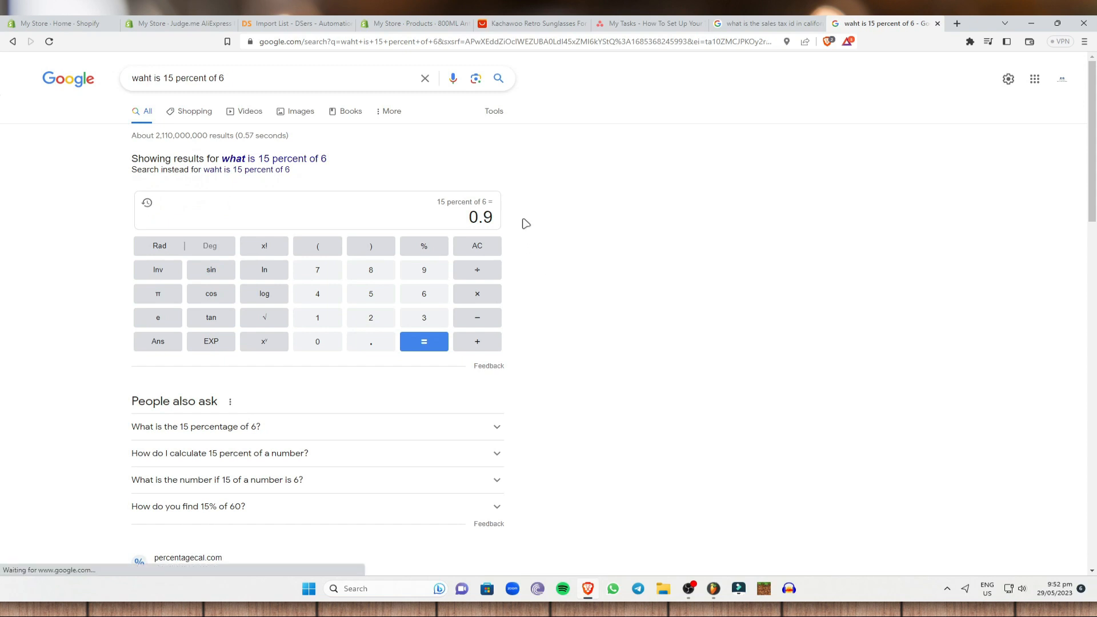
# - Return to the Shopify humidifier product page and open the store's Taxes and duties settings
pyautogui.click(422, 24)
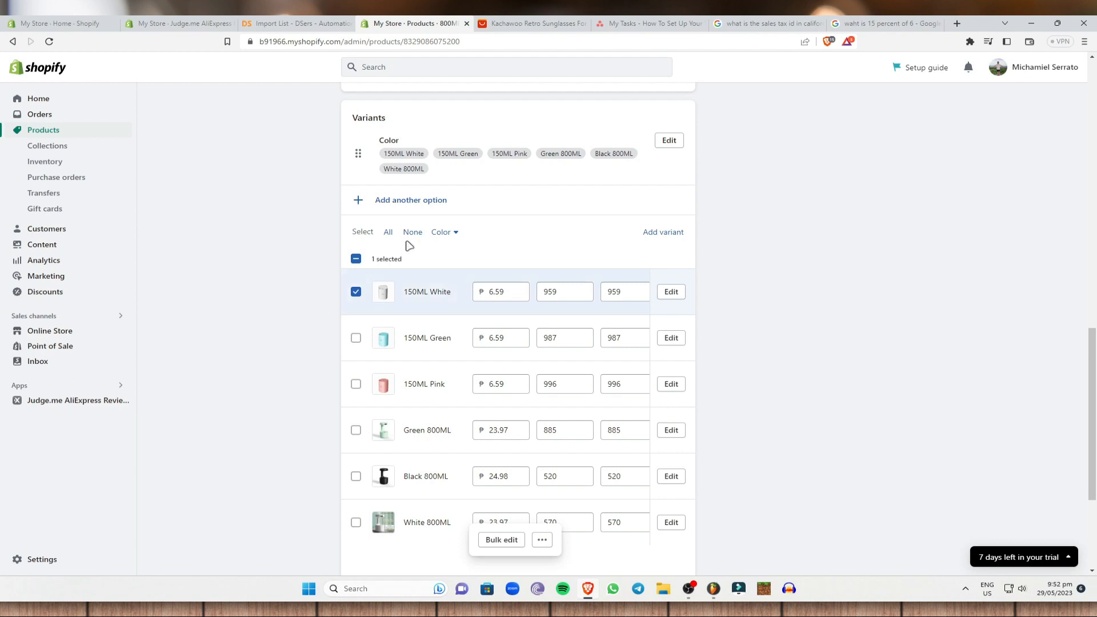
pyautogui.click(23, 560)
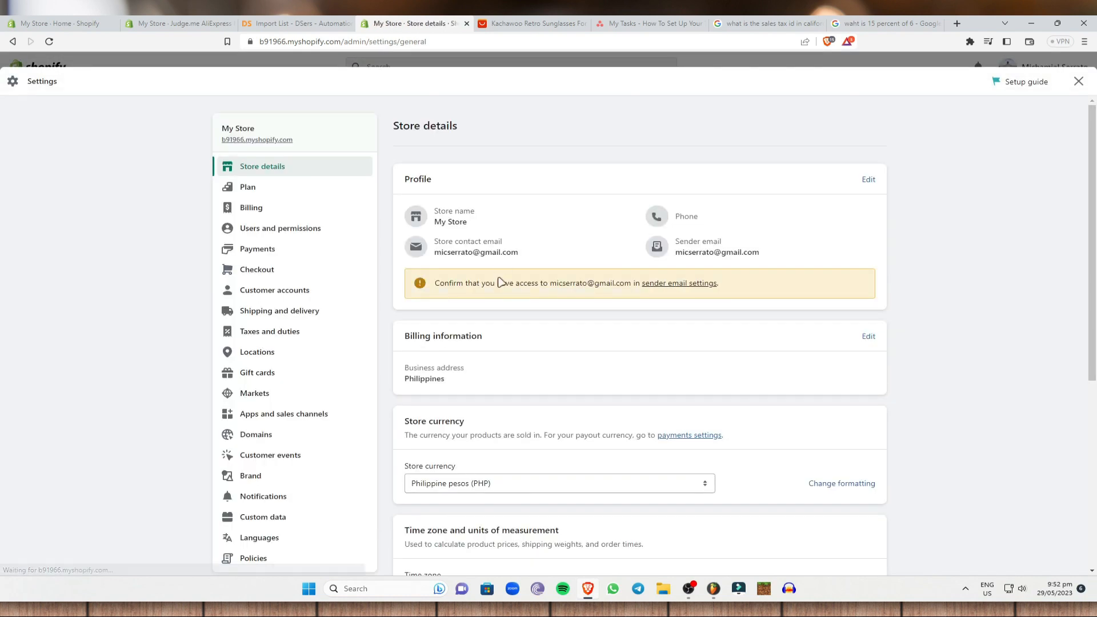
pyautogui.click(287, 332)
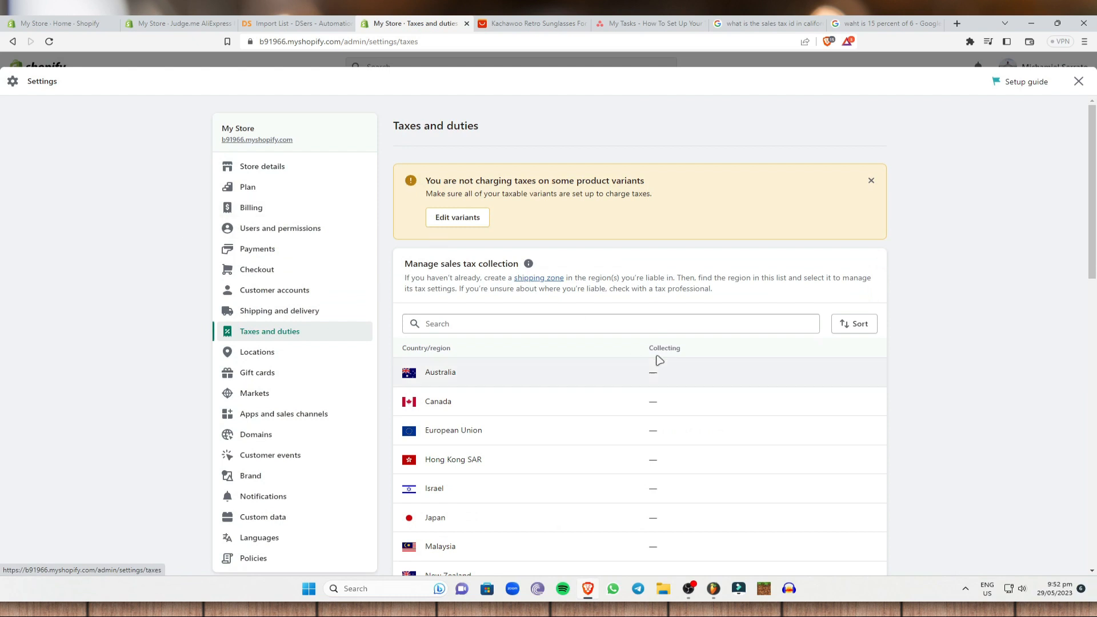
# - Enable including tax in prices, charging tax on shipping rates and charging VAT on digital goods under how tax is charged
pyautogui.scroll(-8, 651, 357)
pyautogui.scroll(-4, 602, 355)
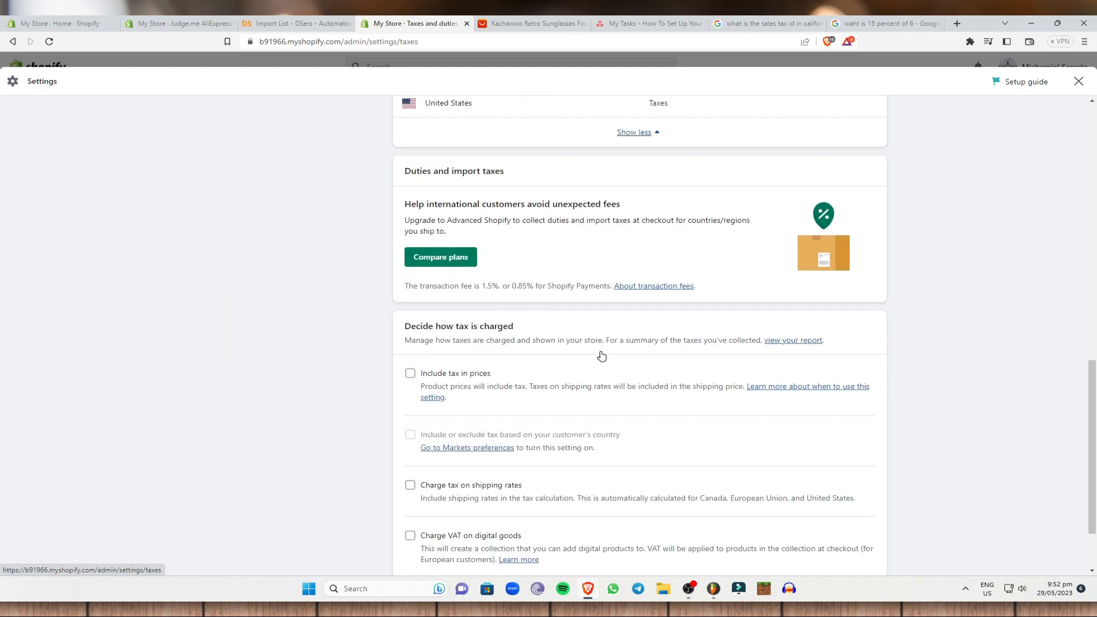
pyautogui.scroll(1, 543, 343)
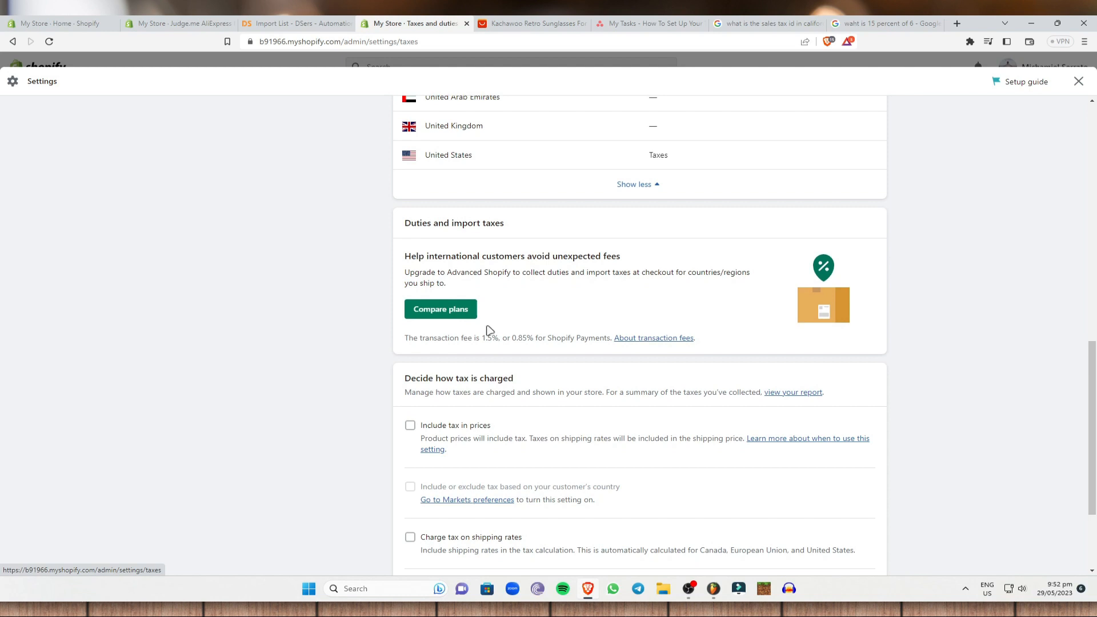
pyautogui.scroll(-2, 491, 329)
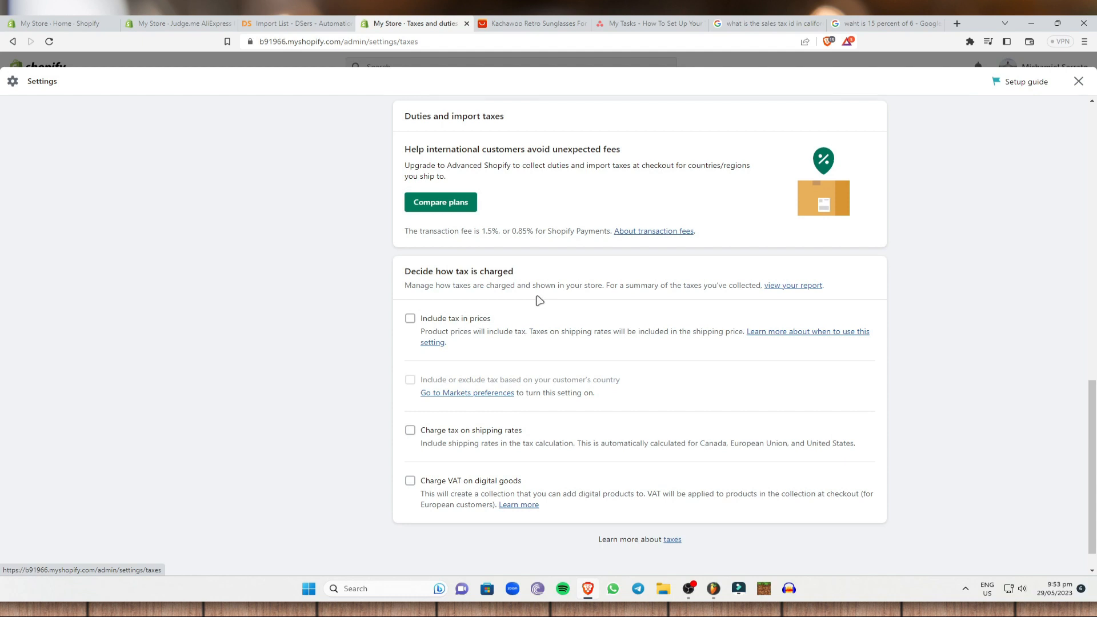
pyautogui.click(409, 320)
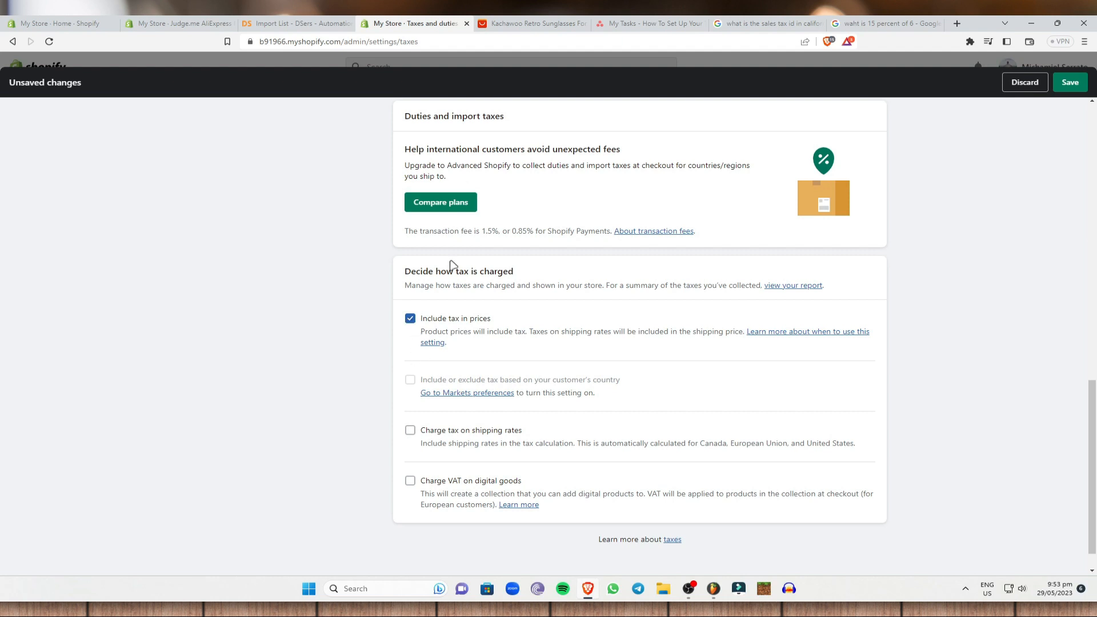
pyautogui.click(413, 431)
pyautogui.click(410, 482)
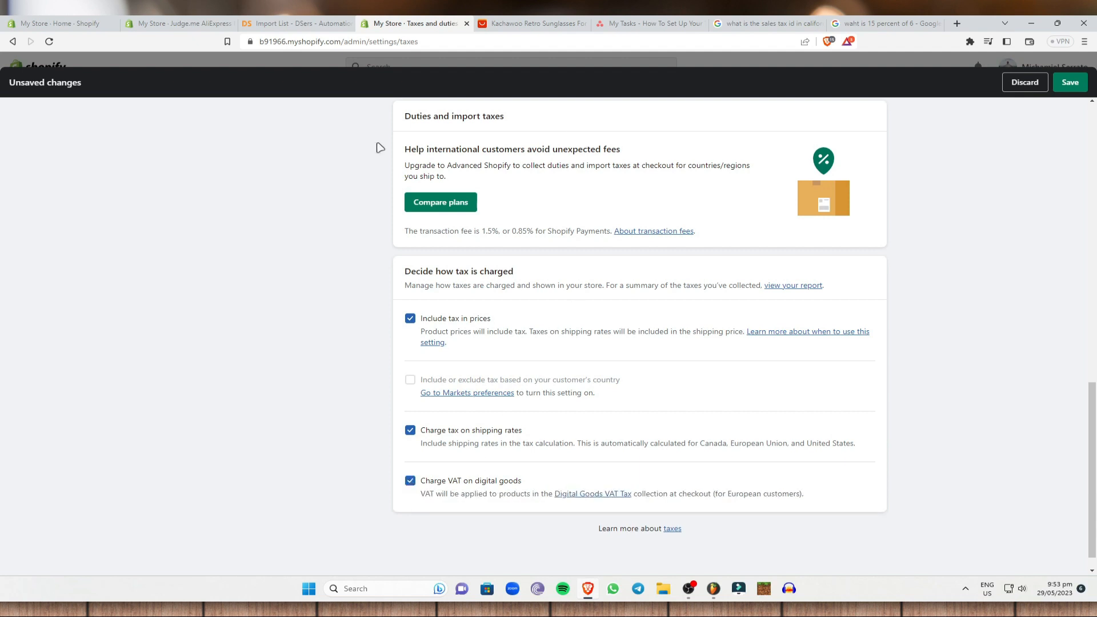